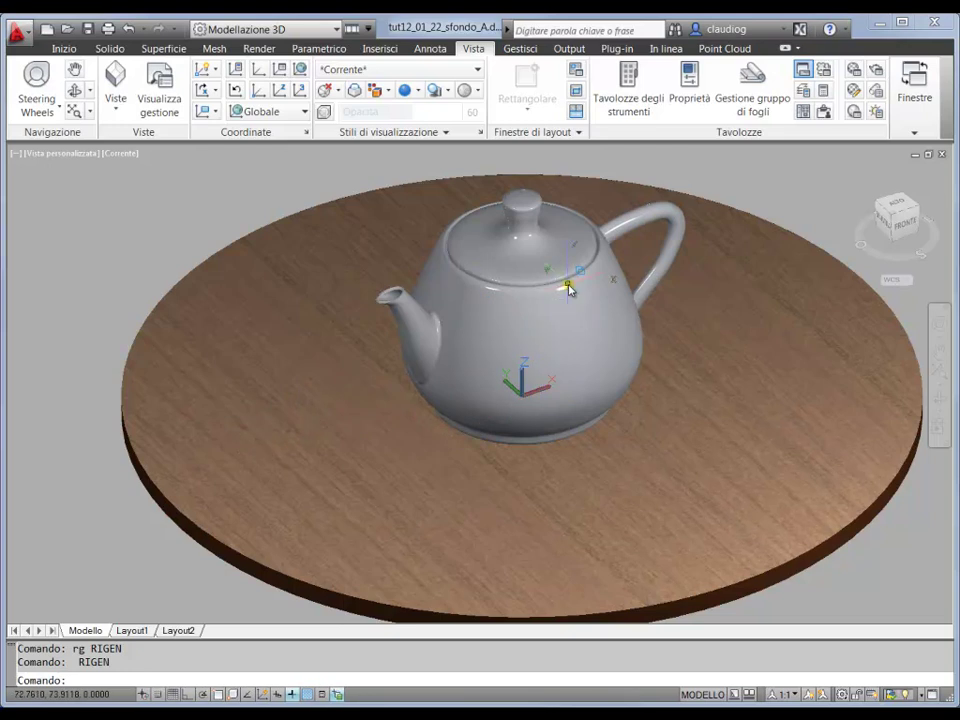
Render the current view of the teapot scene from the Render tab to preview shadows and background
click(260, 50)
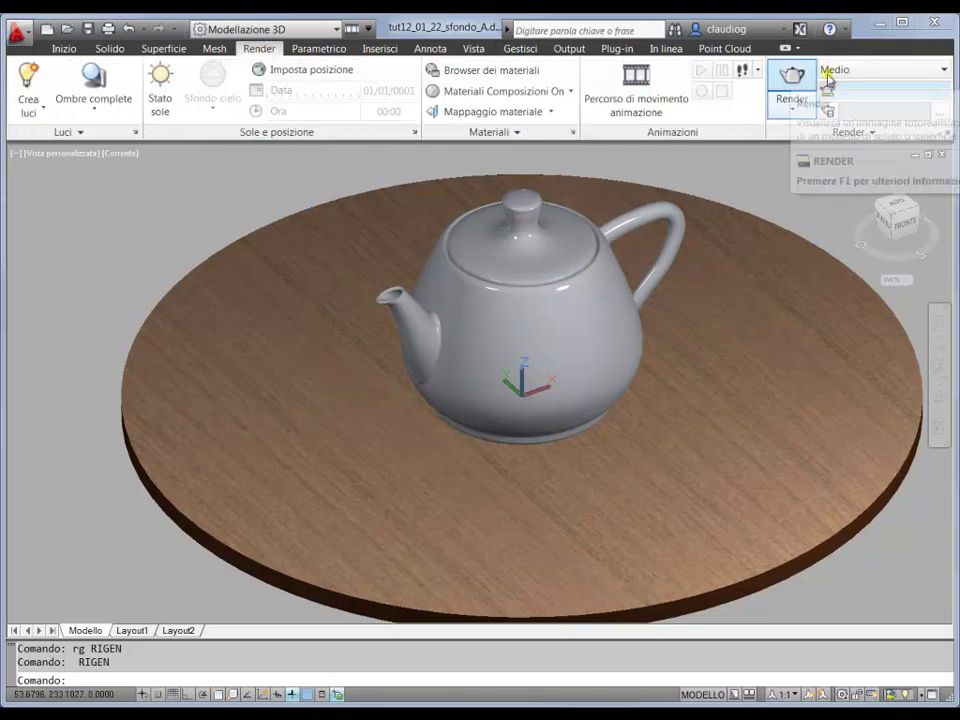
click(793, 78)
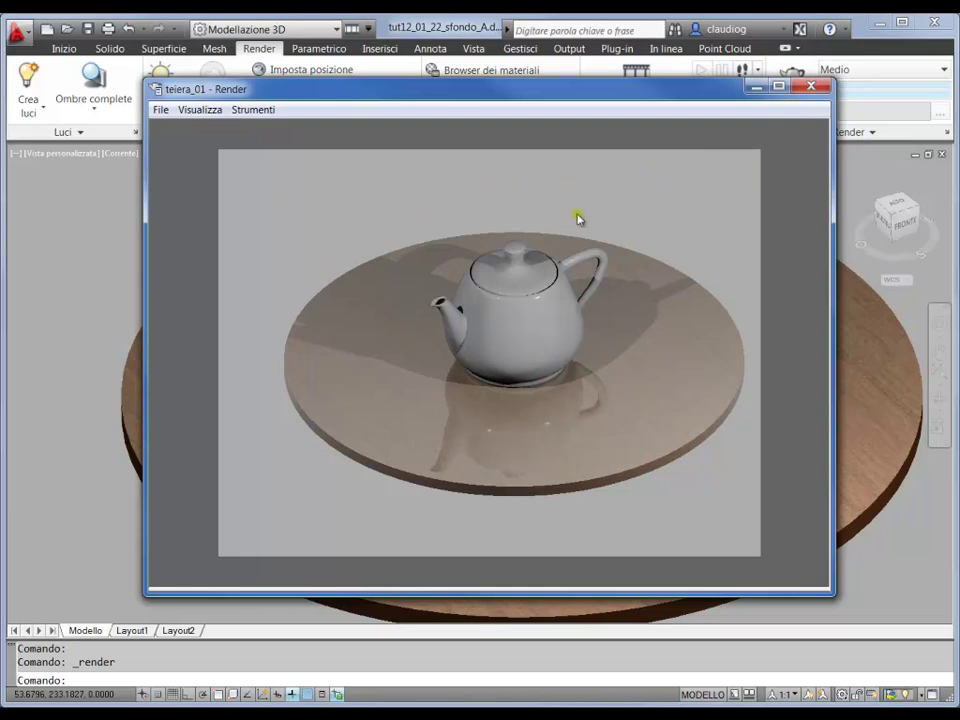
Close the rendered image and open the View Manager from the View tab
click(811, 86)
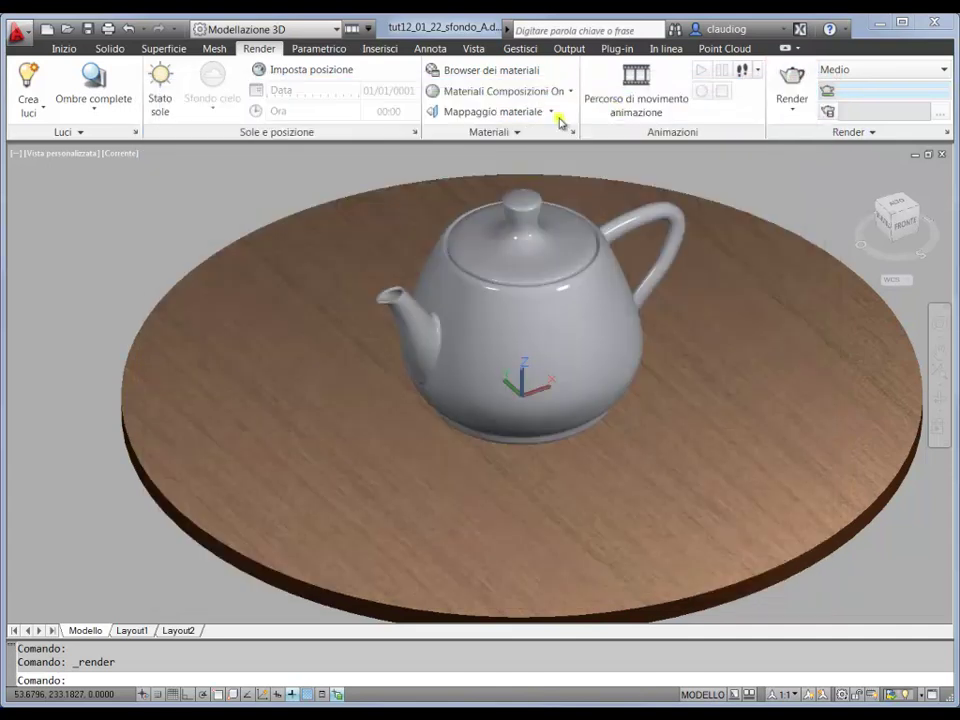
click(473, 48)
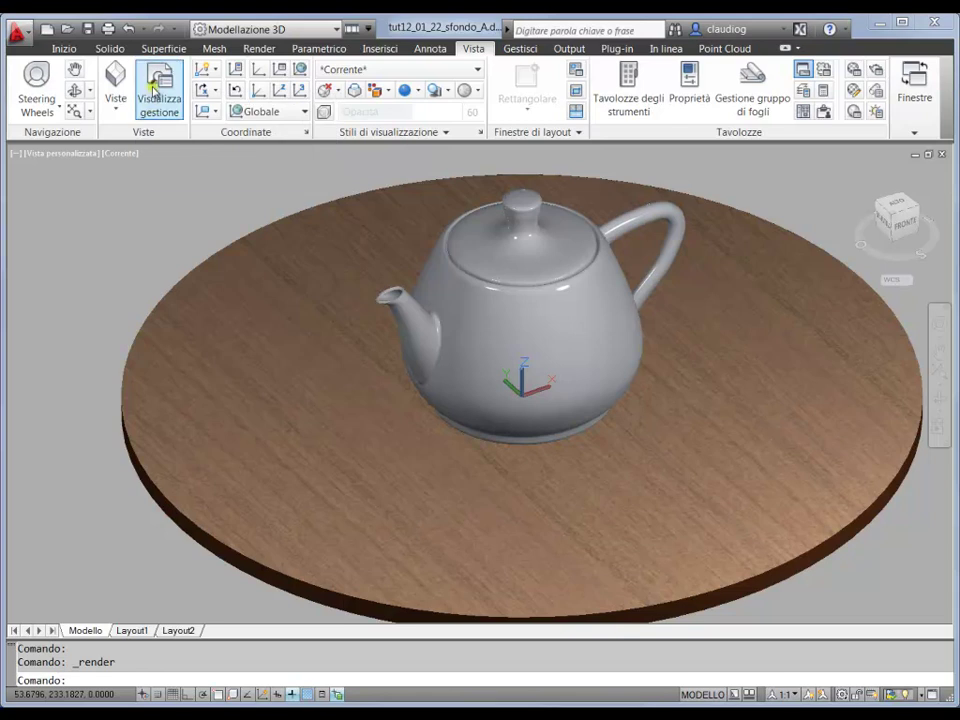
click(161, 80)
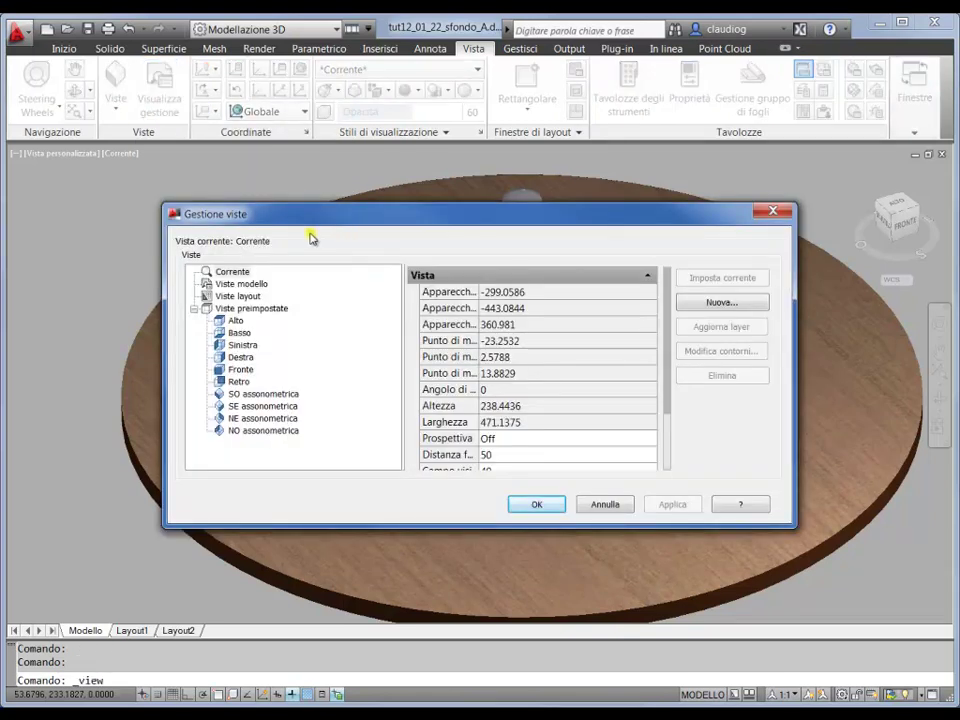
Browse the preset and layout view categories, select Viste modello, and start a new view
click(236, 311)
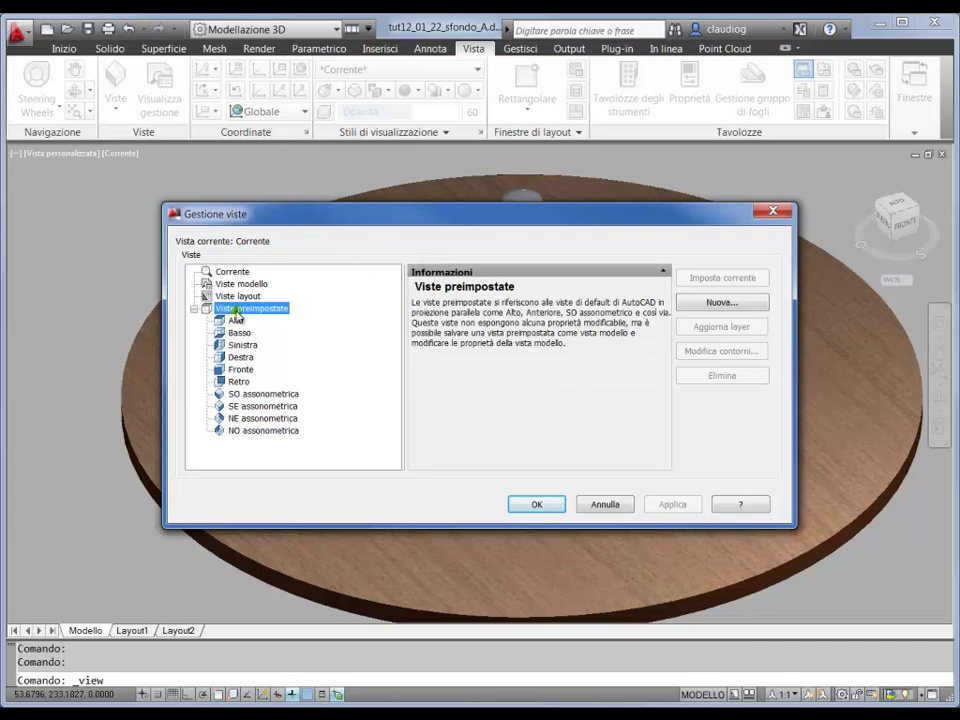
click(240, 332)
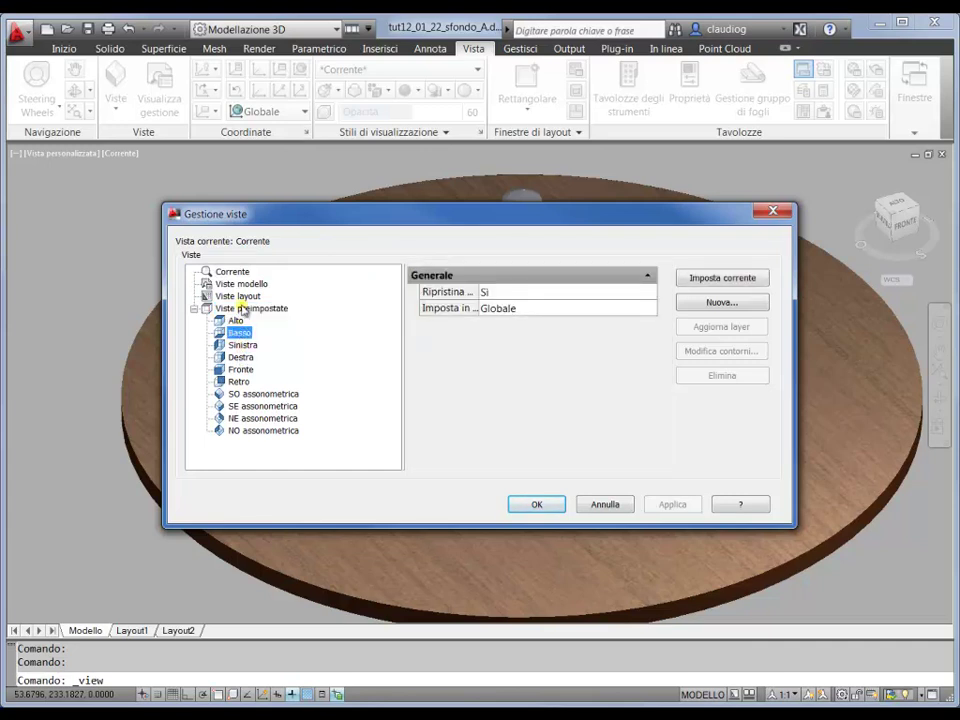
click(241, 296)
click(241, 286)
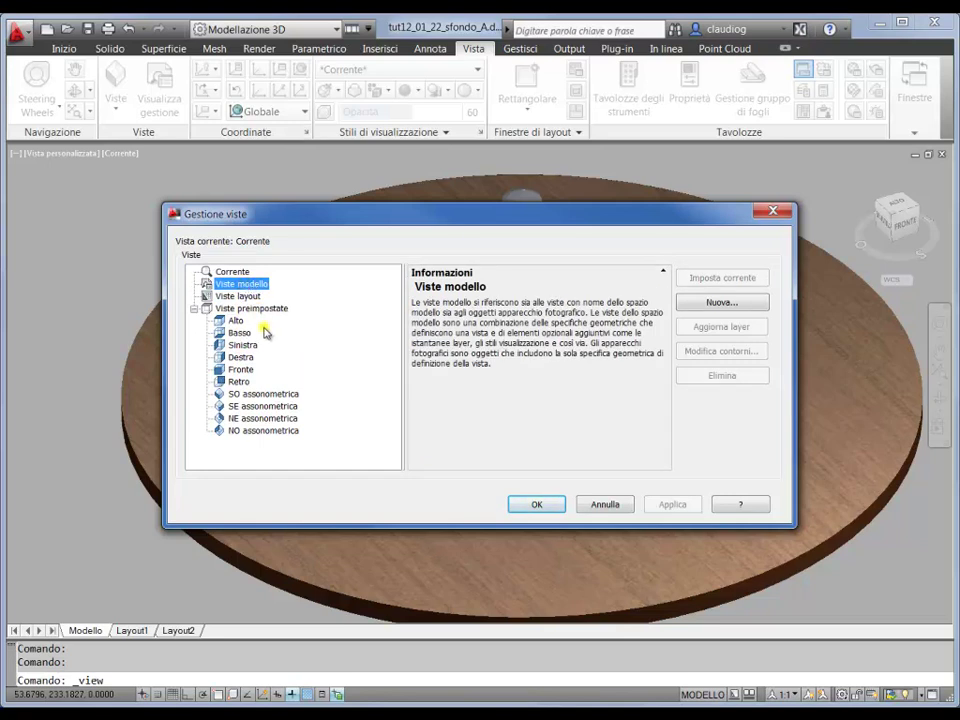
click(716, 303)
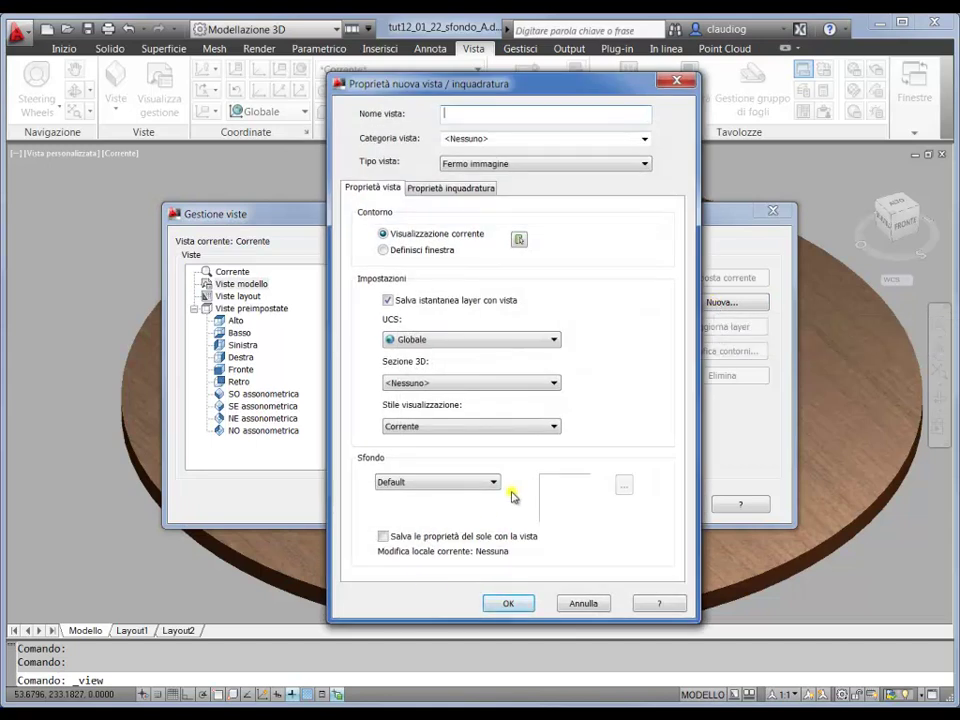
Enter 'vista 1' as the view name, leave the Sfondo background at Default, and confirm
click(492, 116)
text(vista 1)
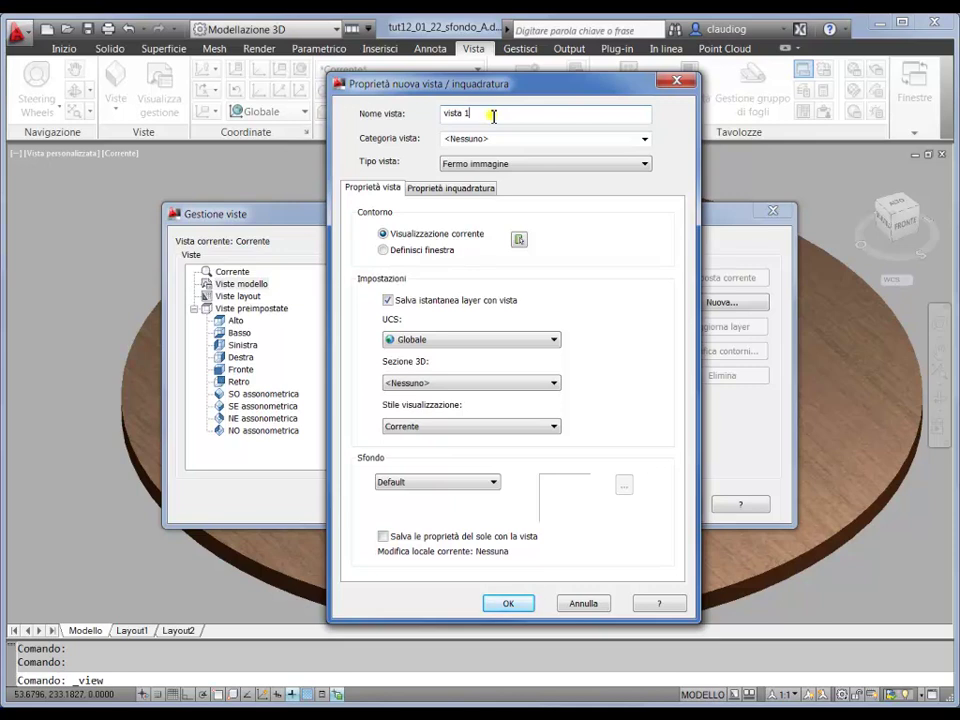
key(Tab)
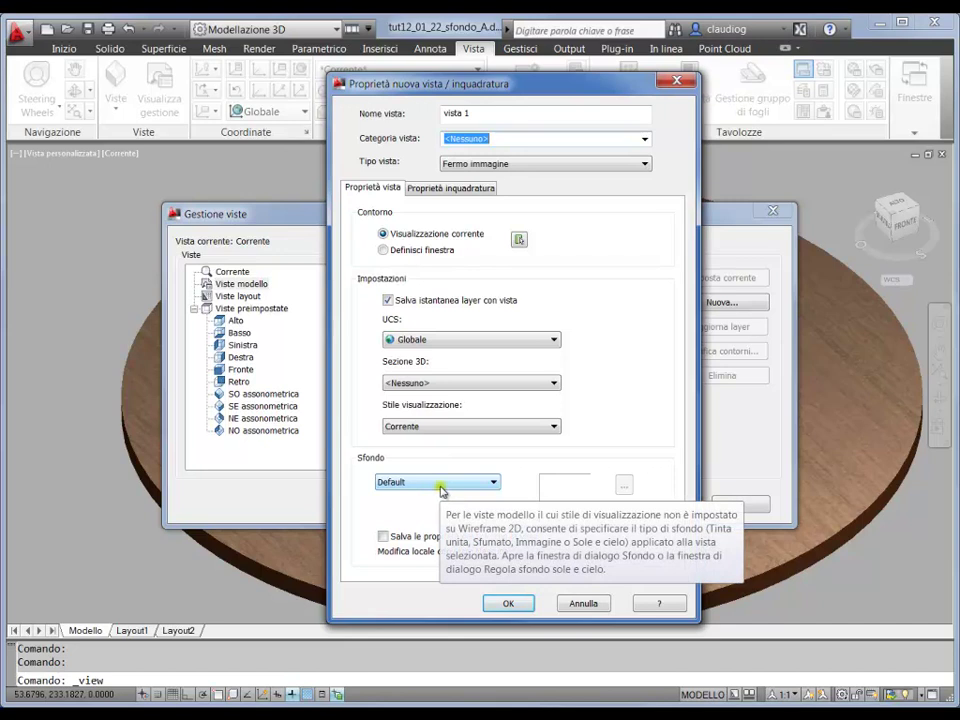
click(441, 487)
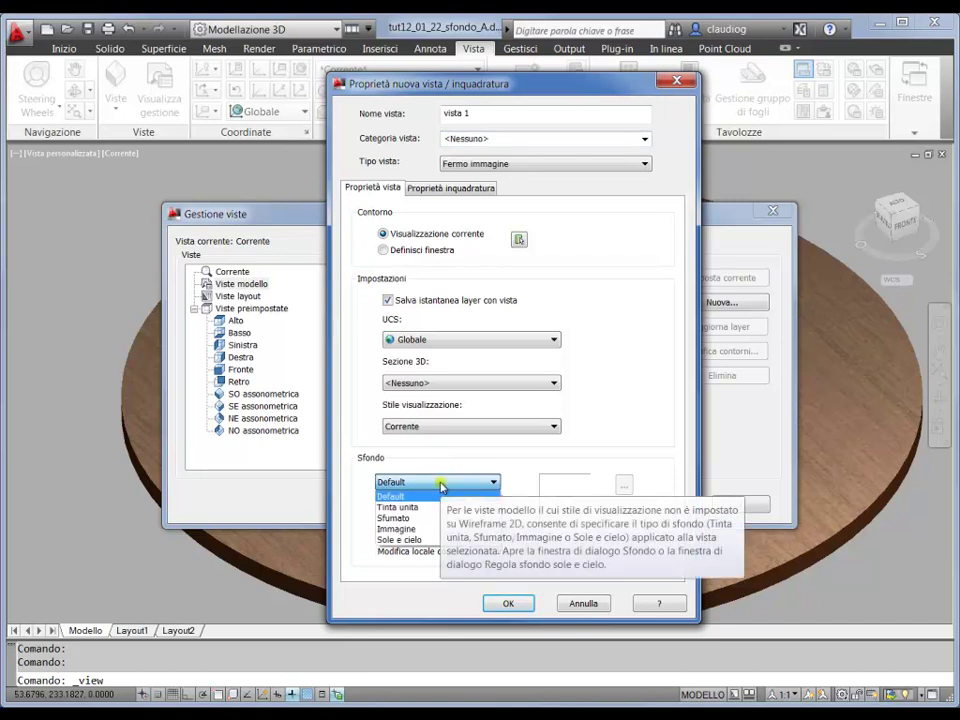
click(493, 482)
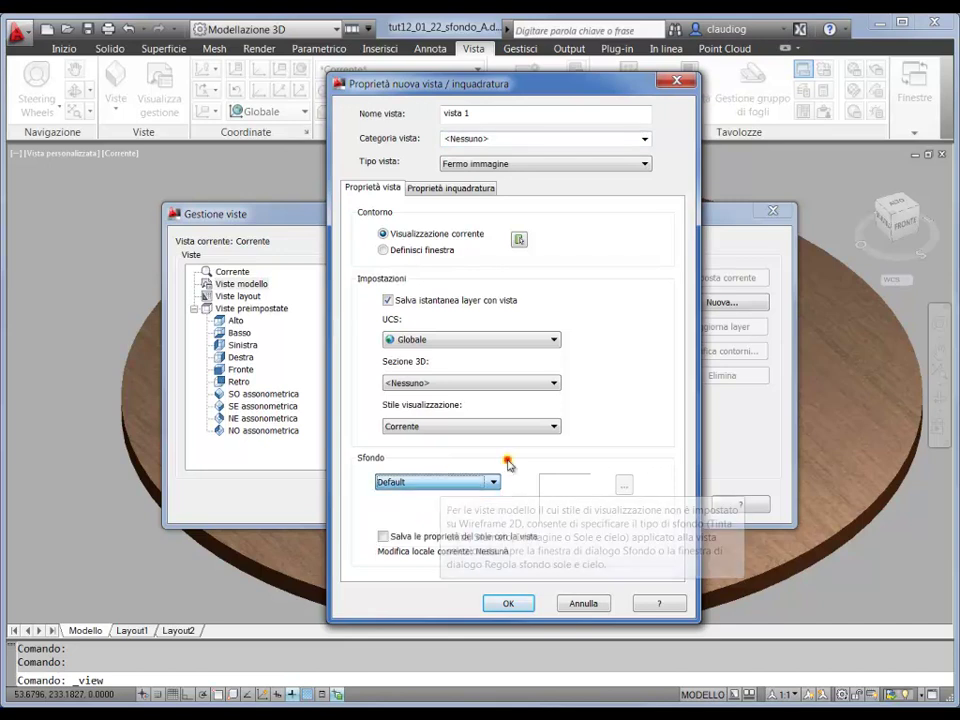
click(514, 606)
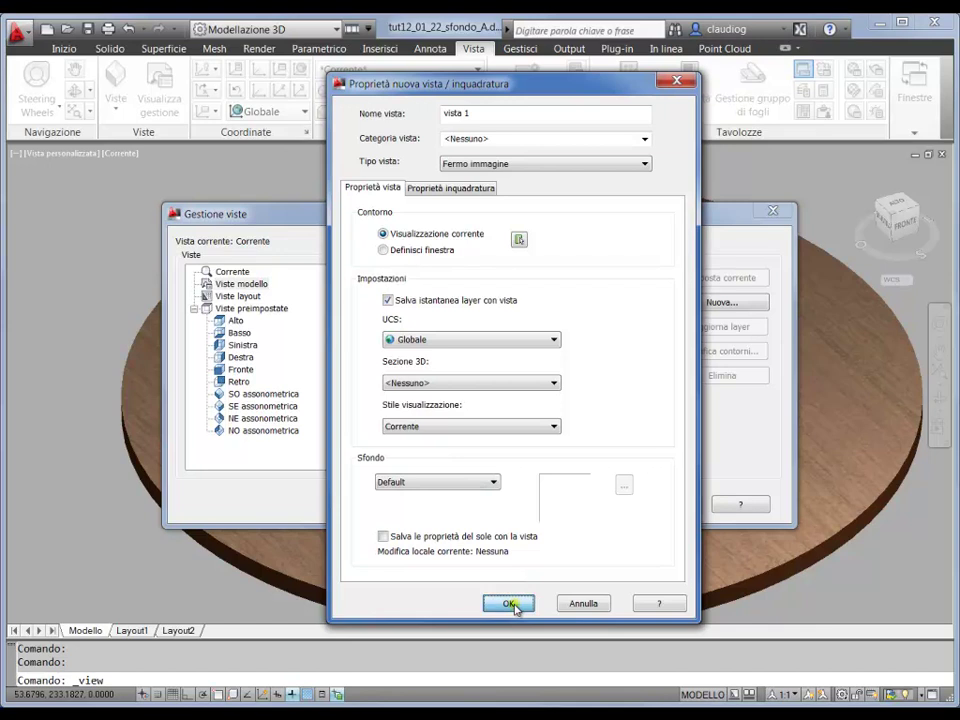
Save the new view and select vista 1 under Viste modello
click(514, 606)
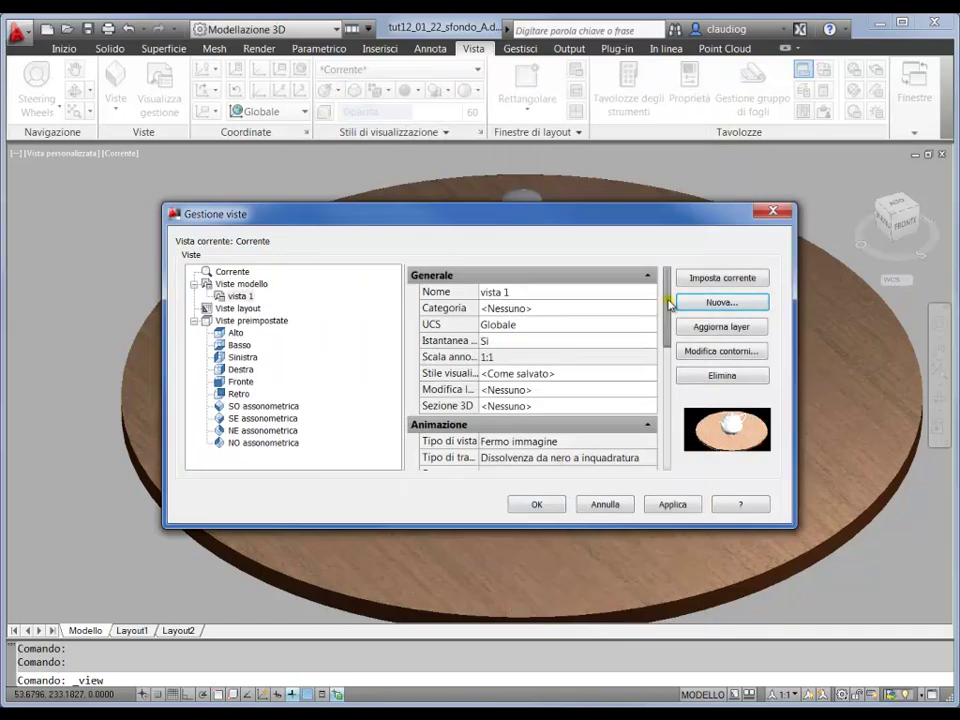
click(233, 297)
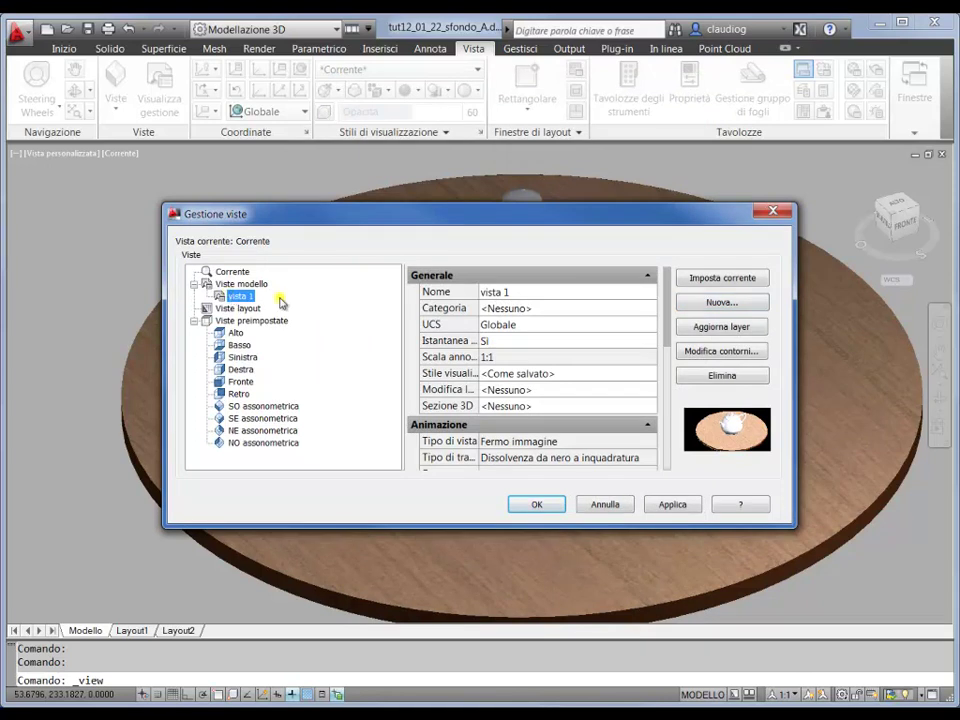
click(730, 277)
mouse_move(664, 295)
mouse_down()
mouse_move(666, 384)
mouse_move(662, 290)
mouse_up()
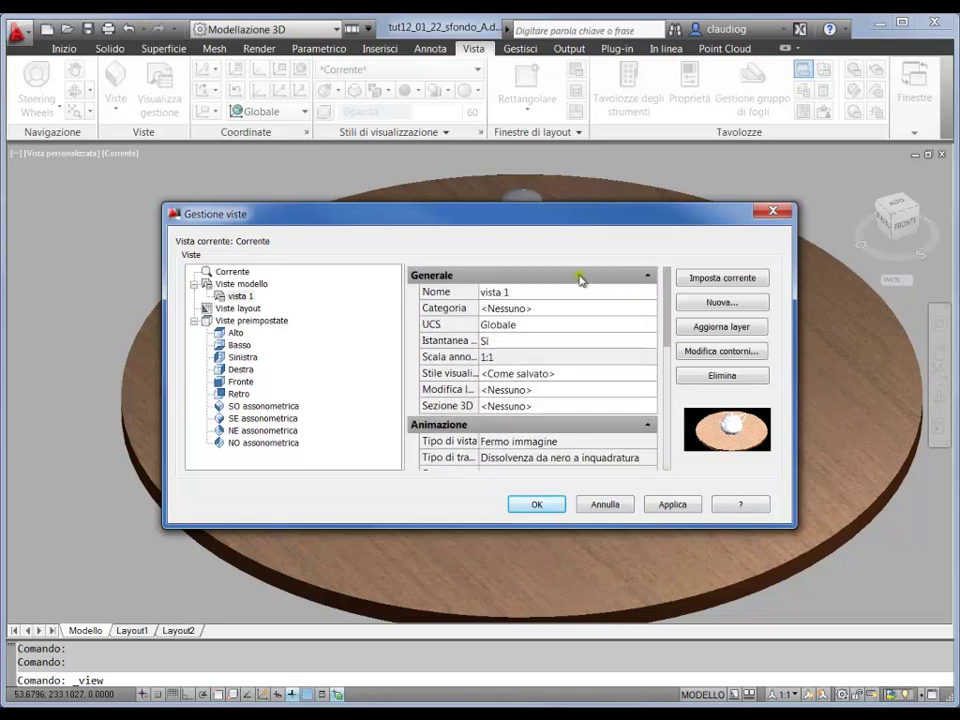
Review vista 1's properties, keeping category <Nessuno>, Globale UCS and visual style <Come salvato>
click(528, 291)
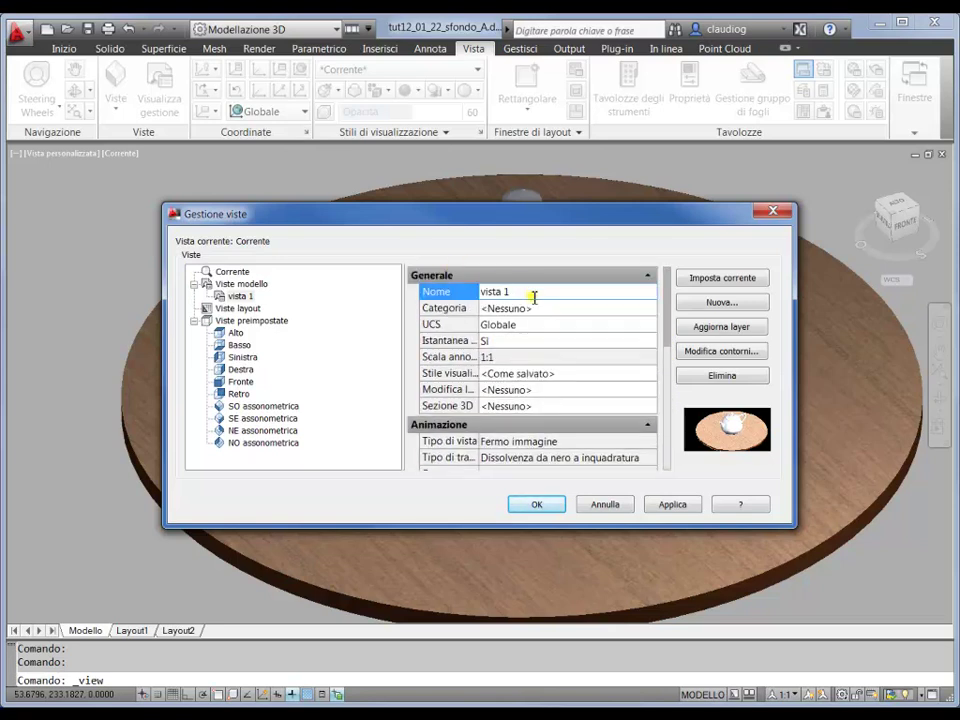
click(534, 310)
click(540, 311)
click(540, 312)
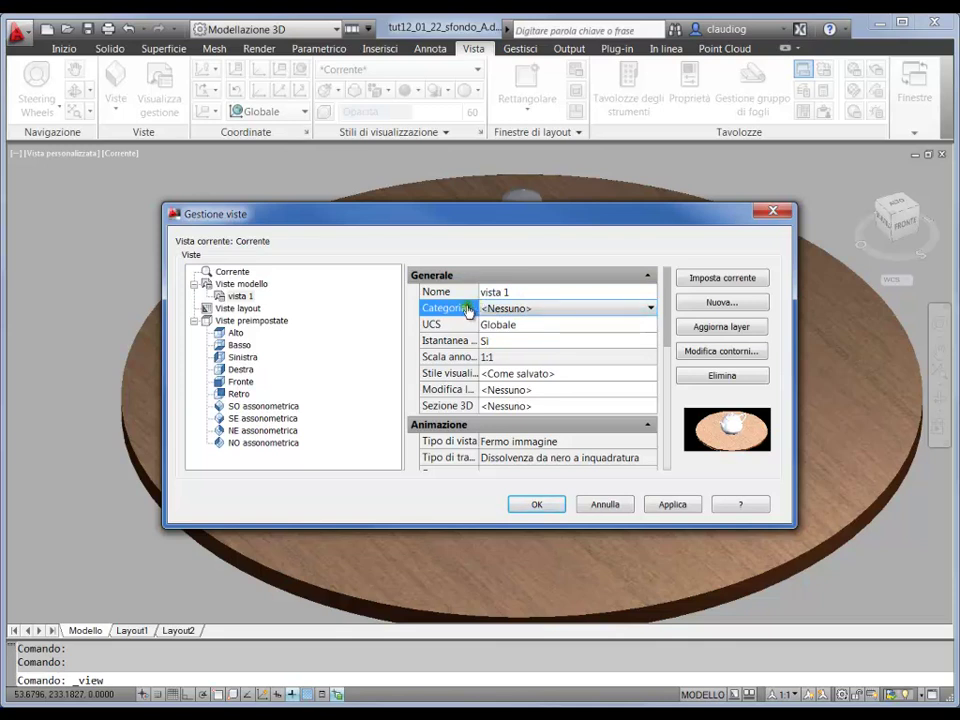
click(512, 325)
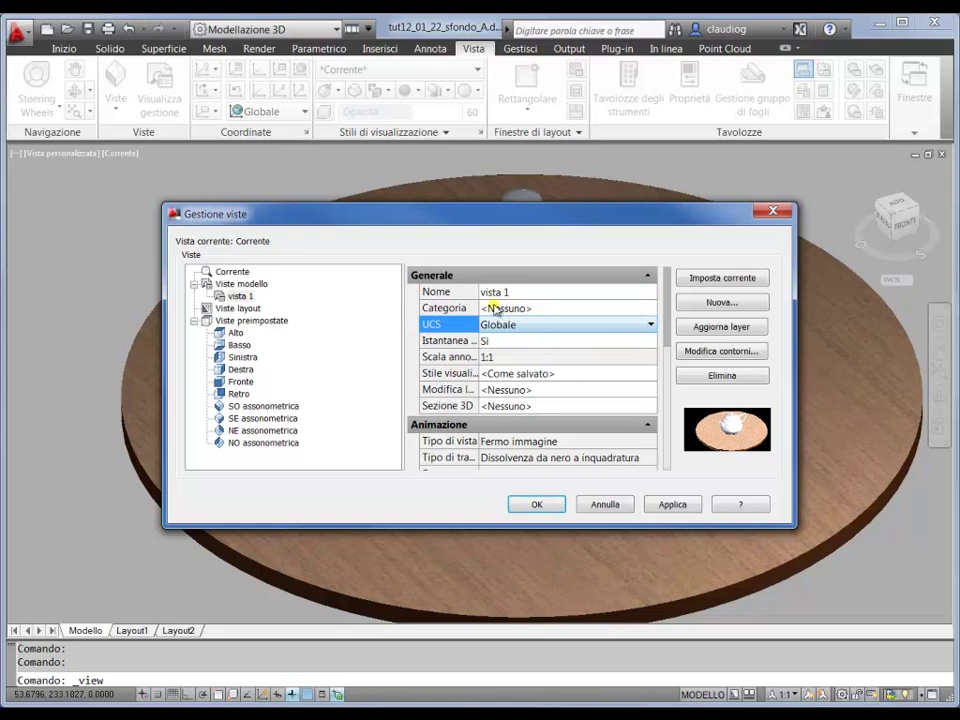
drag(478, 291, 520, 291)
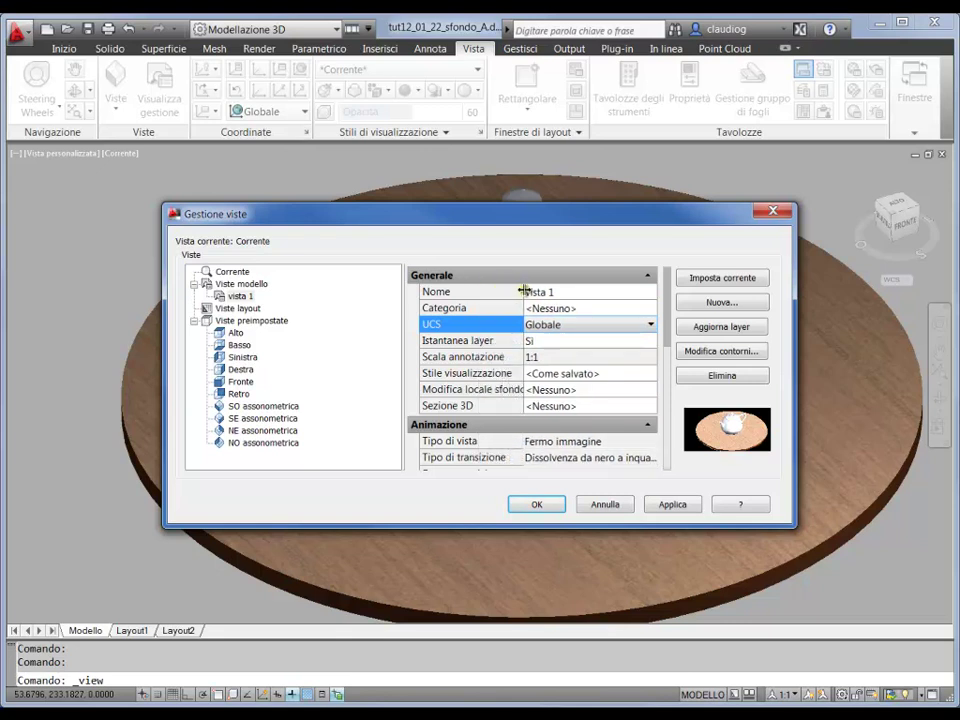
click(590, 374)
click(588, 375)
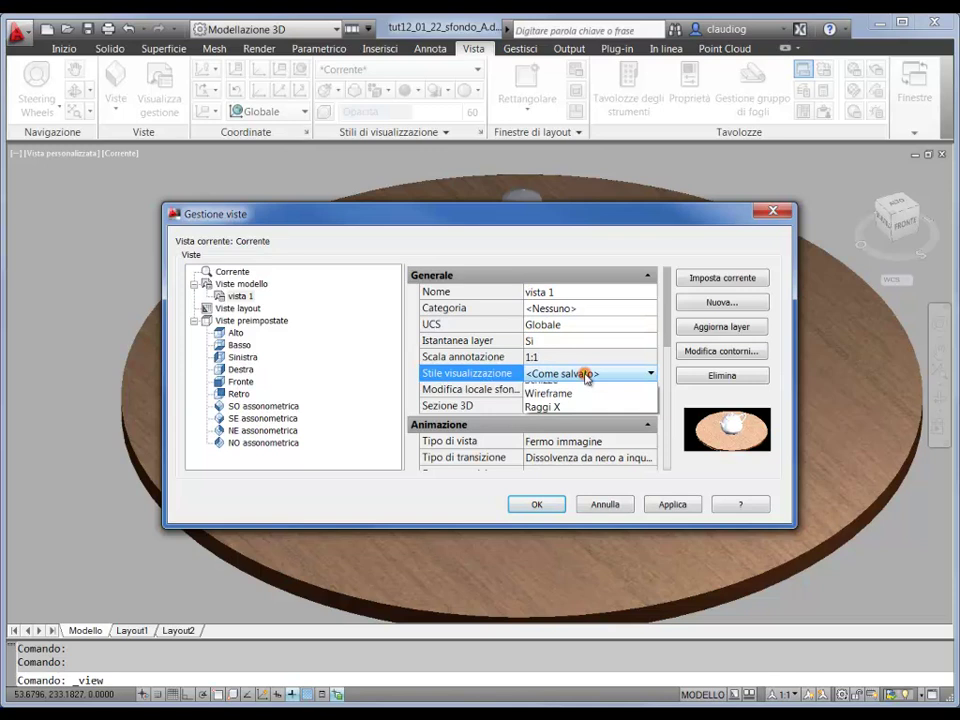
click(586, 375)
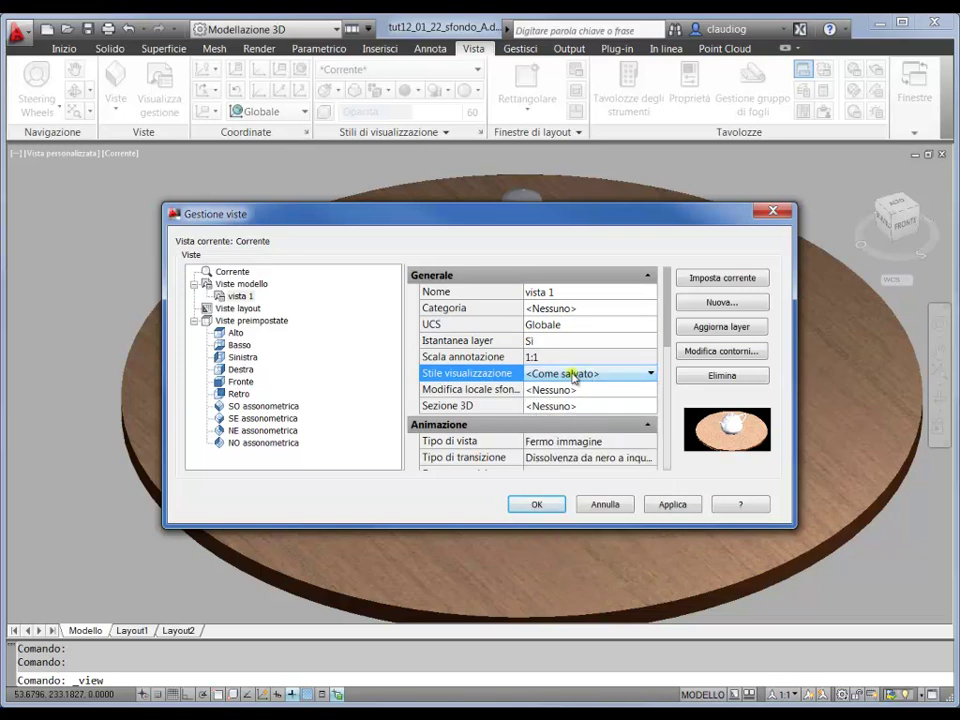
Scroll vista 1's property list to the General camera, perspective, clipping and background settings
scroll(664, 330, down, 2)
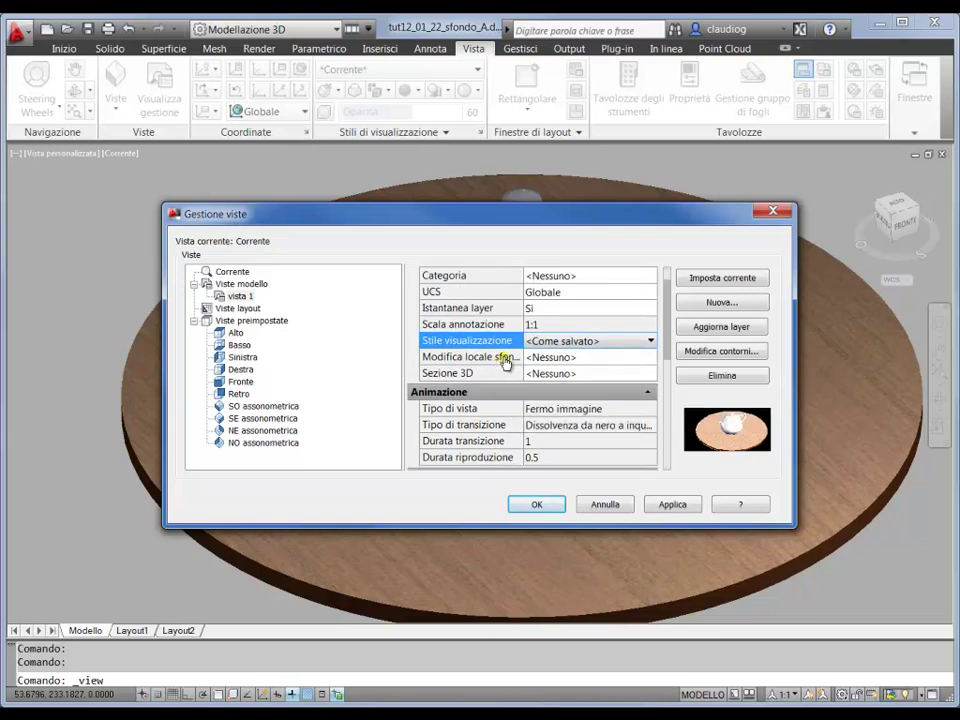
drag(664, 345, 663, 386)
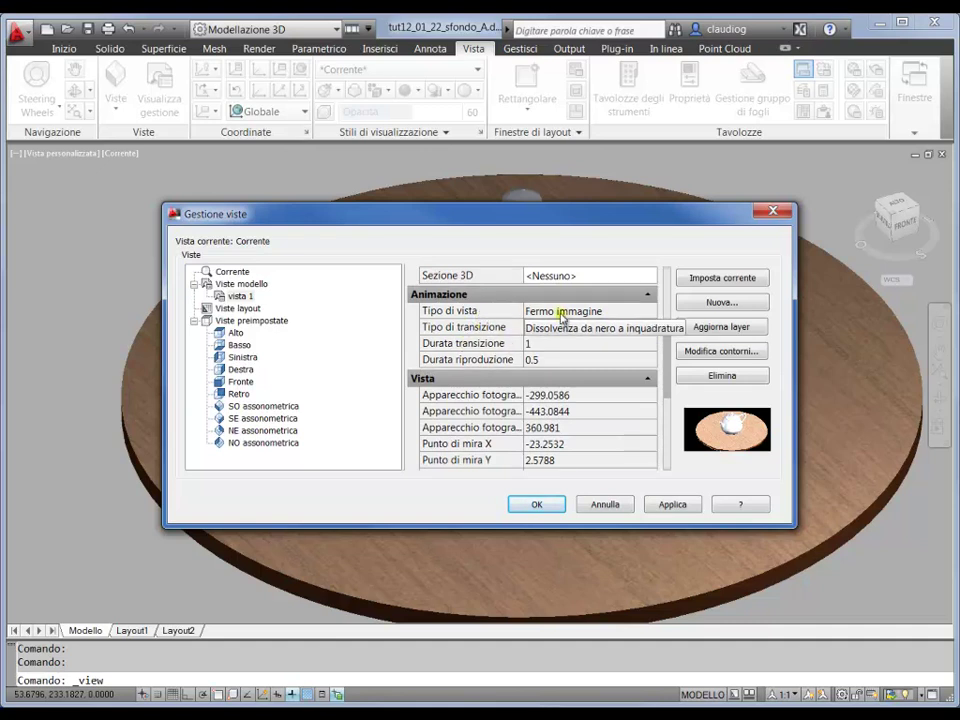
drag(666, 354, 668, 394)
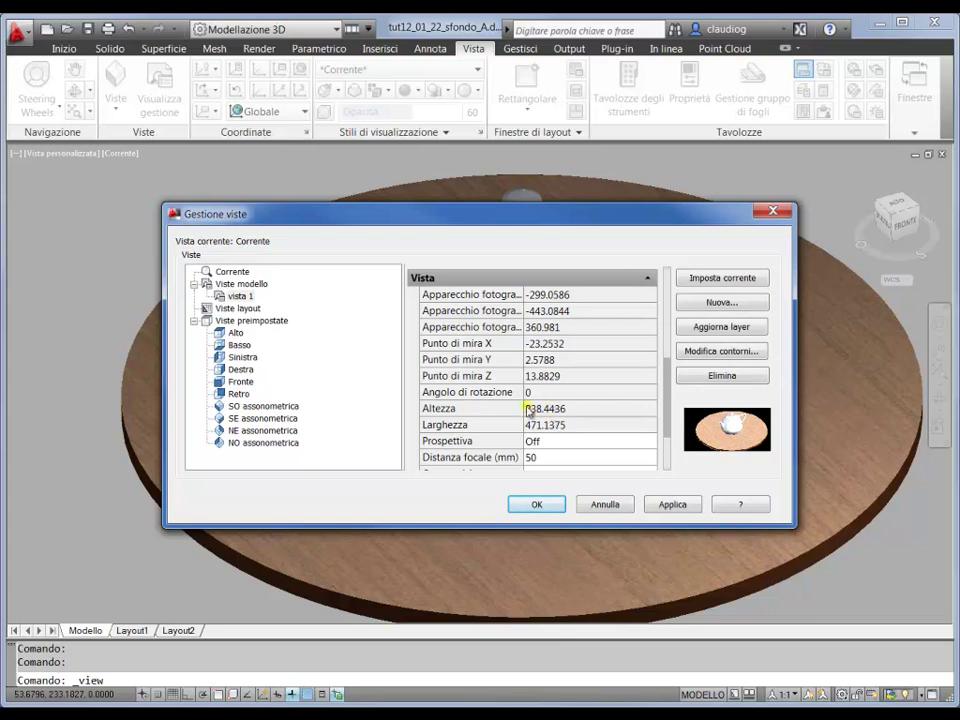
drag(667, 410, 663, 452)
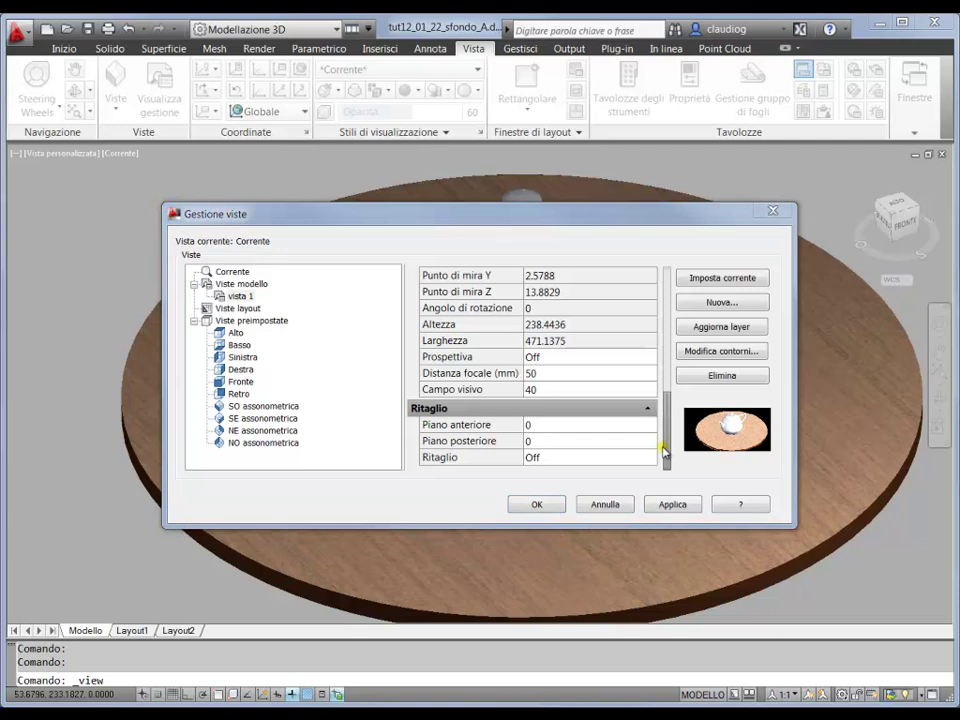
drag(664, 450, 667, 313)
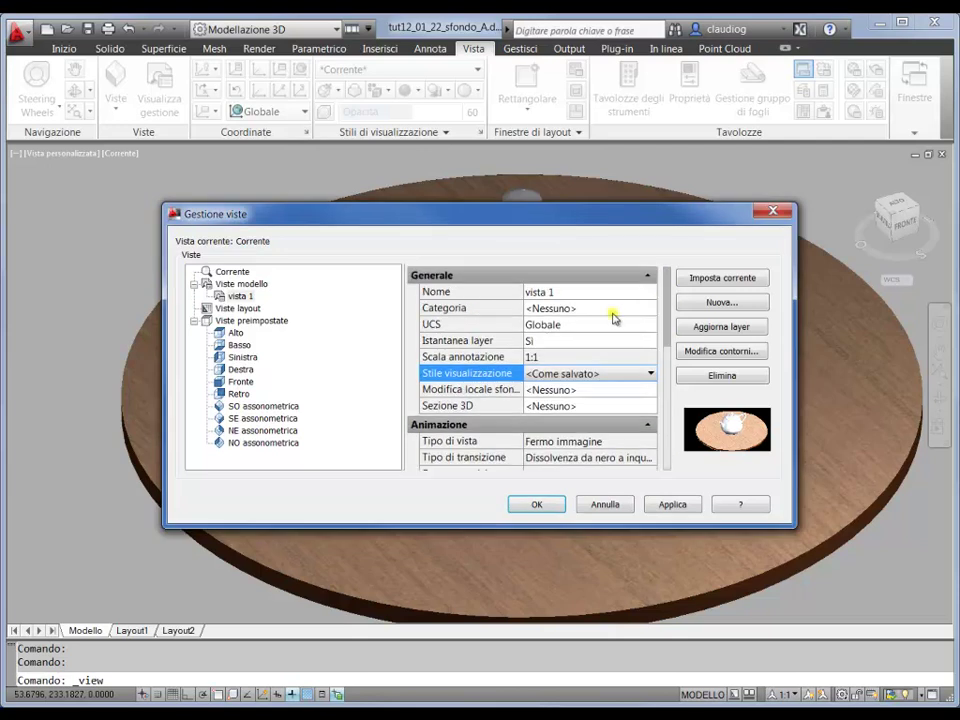
Try a solid-colour background override, cancel it, and choose a Gradient background instead
click(574, 390)
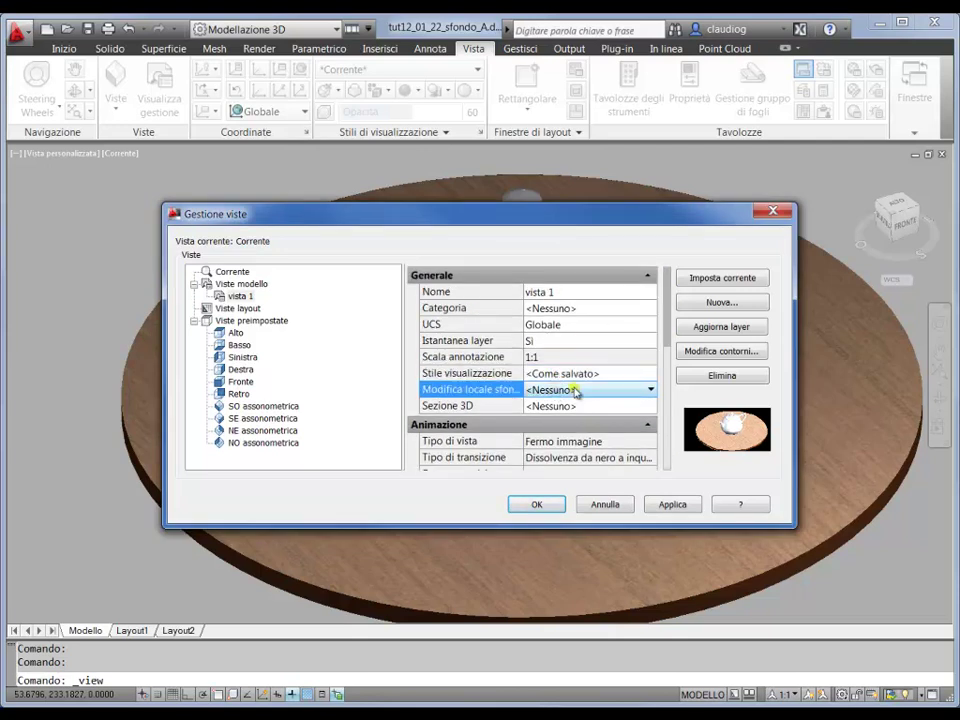
click(577, 391)
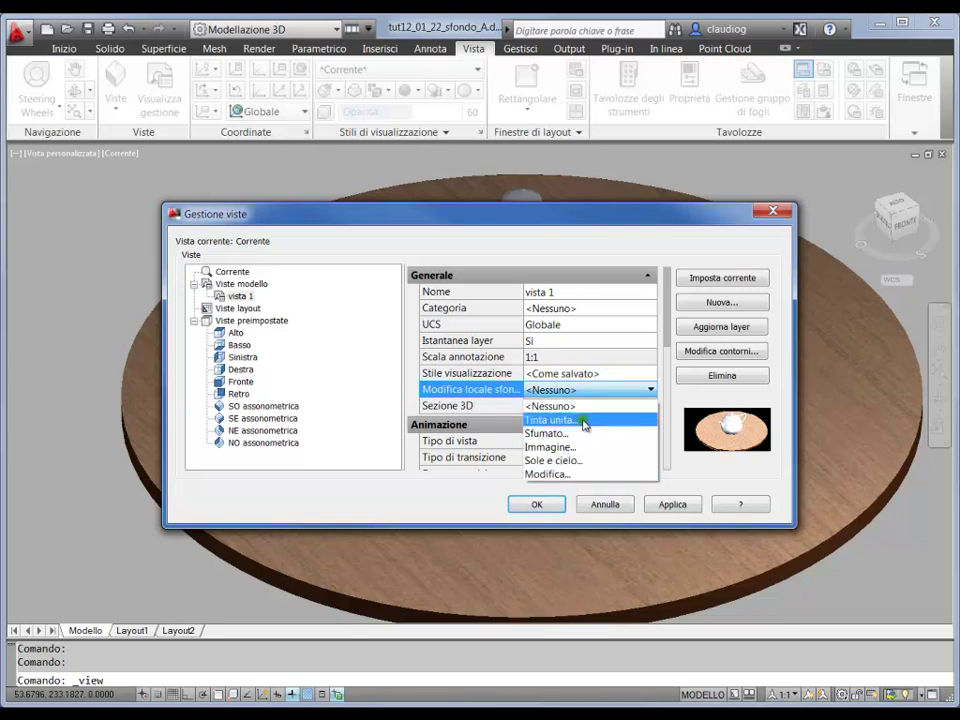
click(584, 421)
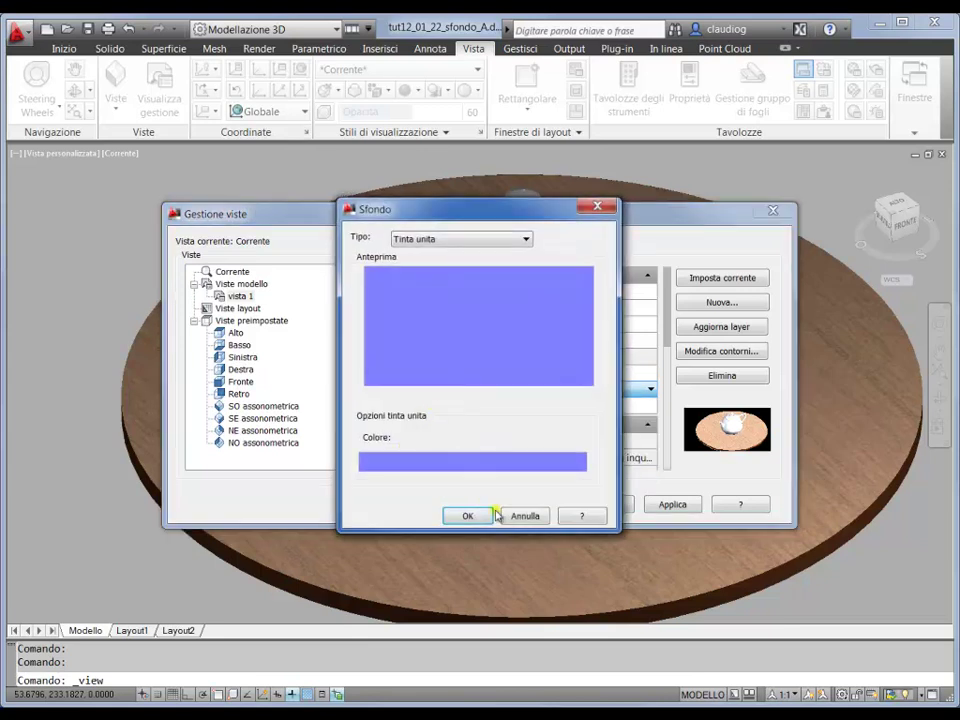
click(523, 515)
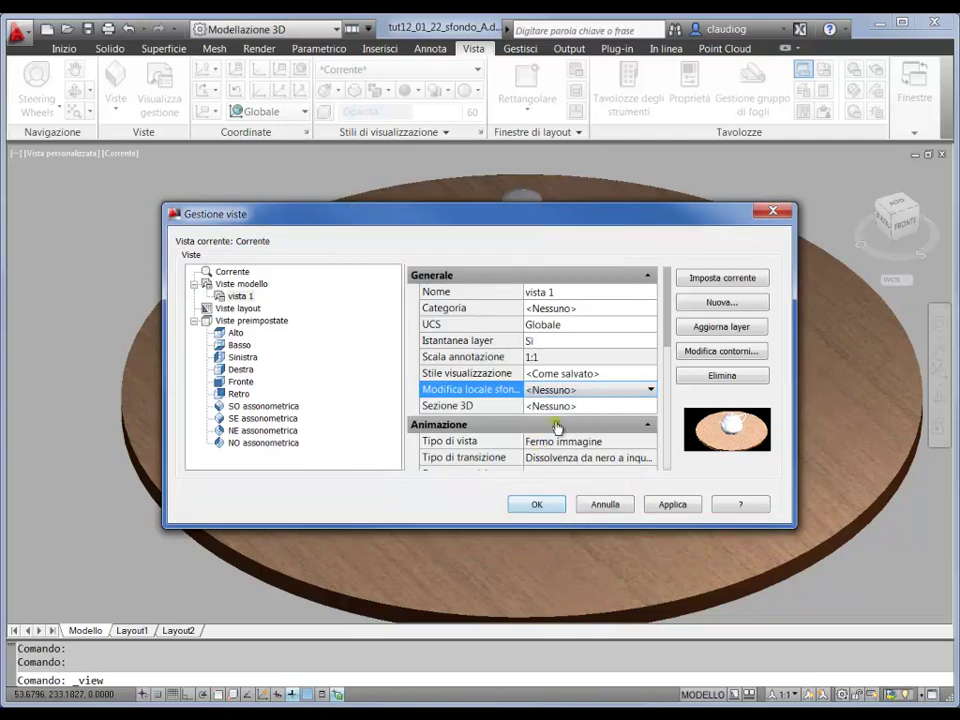
click(568, 391)
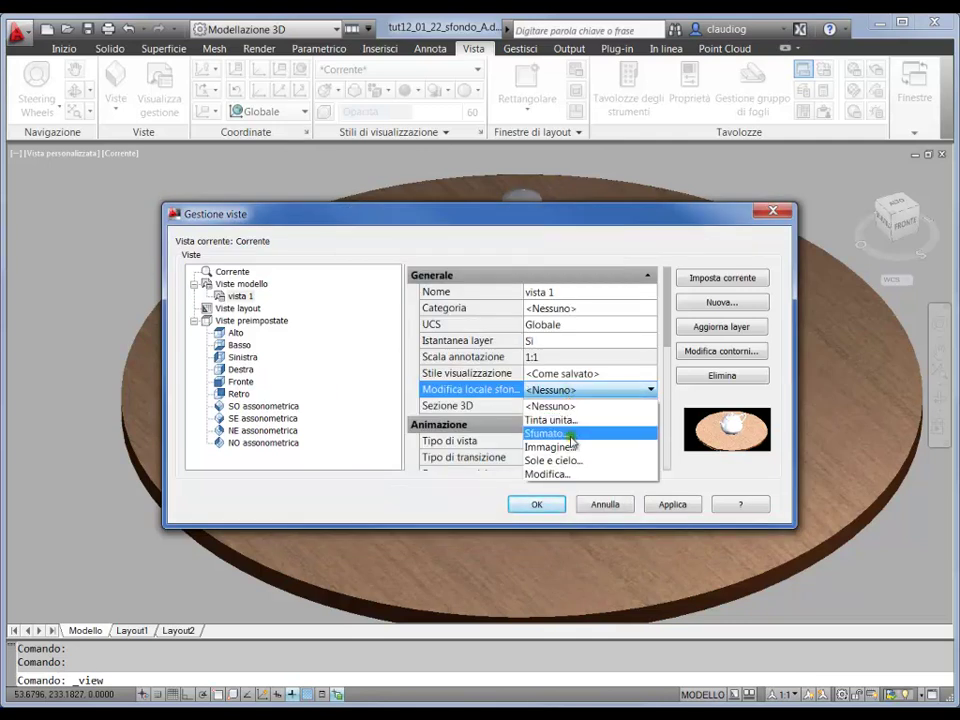
click(570, 434)
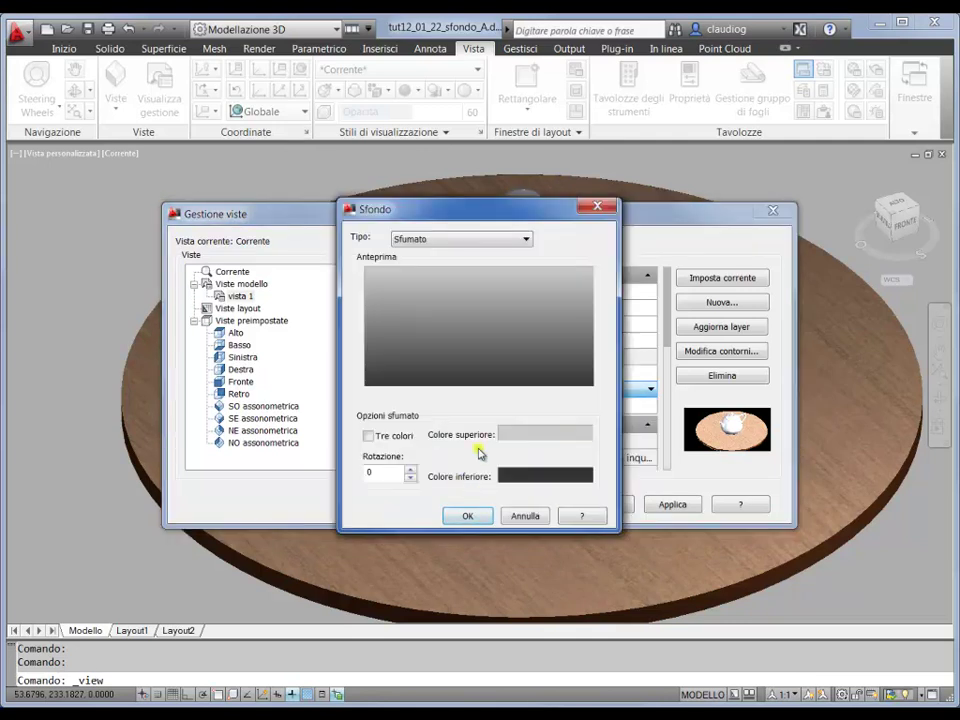
Set the gradient's top colour to light cyan and bottom colour to dark blue
click(516, 436)
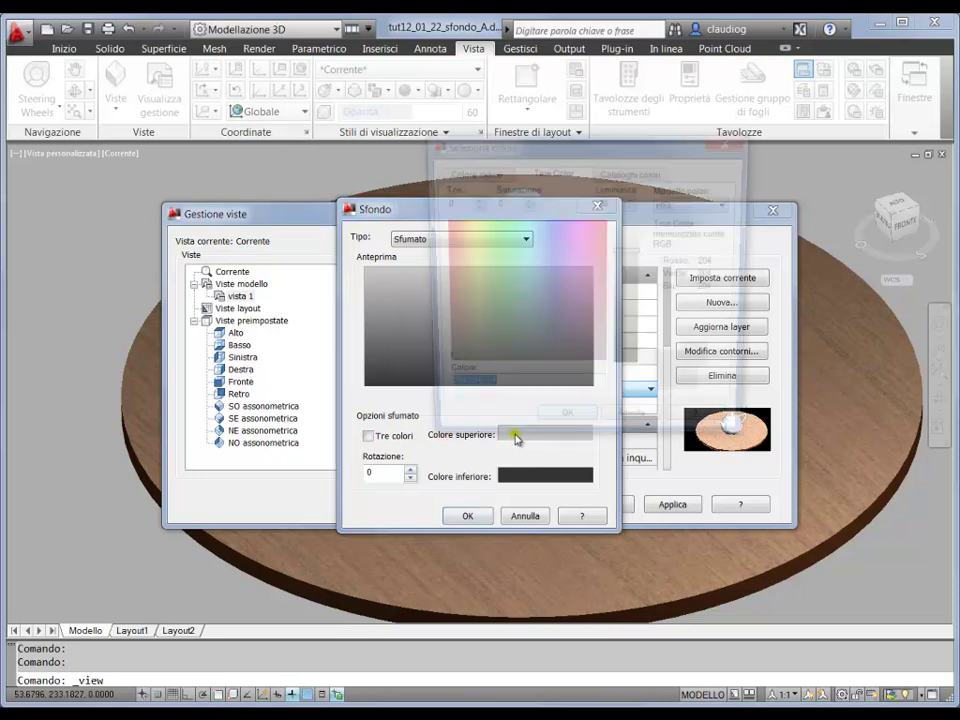
click(527, 226)
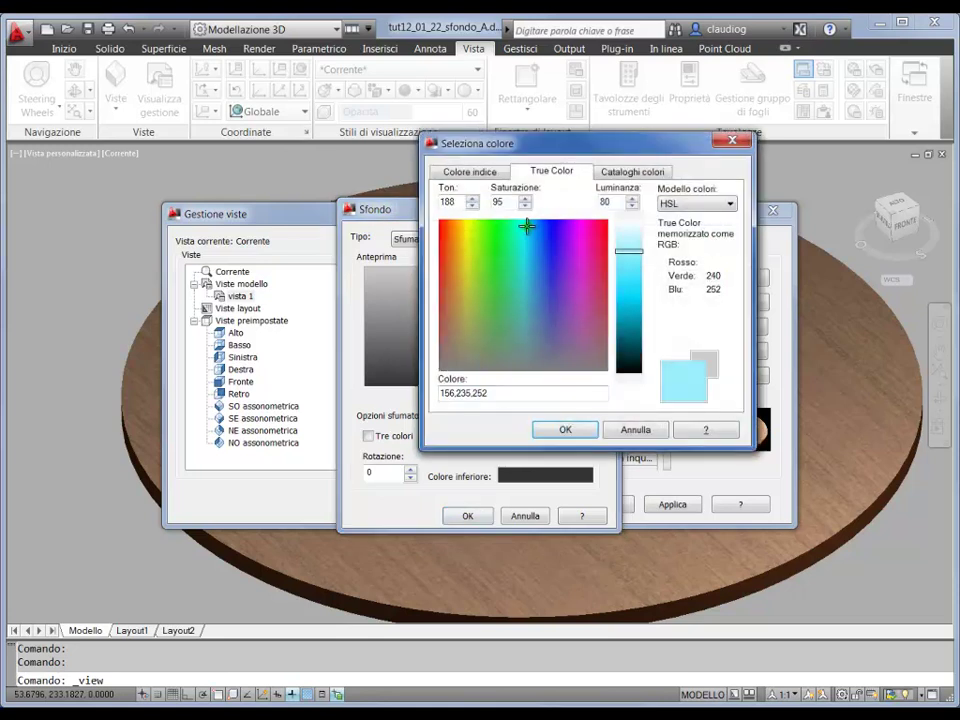
click(525, 221)
click(564, 429)
click(545, 475)
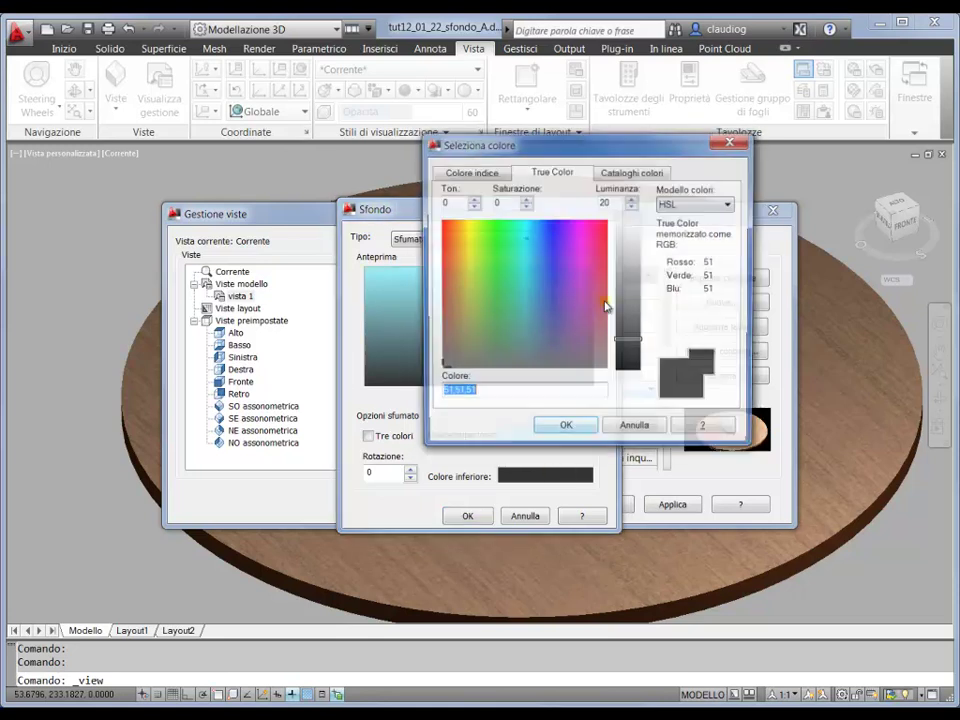
click(553, 240)
click(565, 425)
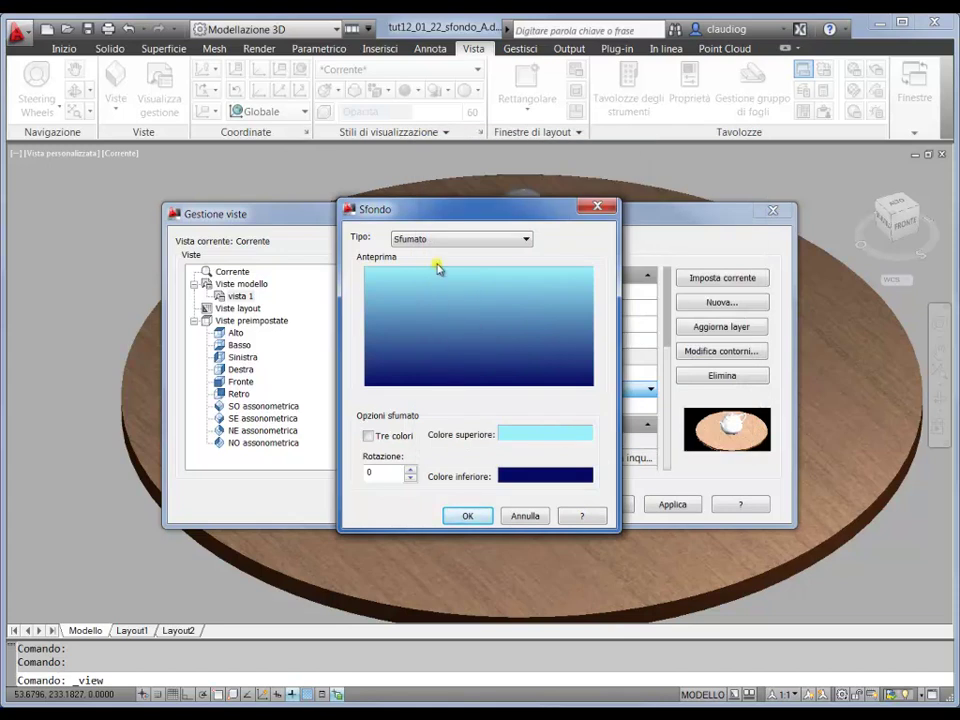
Switch to a three-colour gradient with a medium blue middle colour and apply it
click(369, 436)
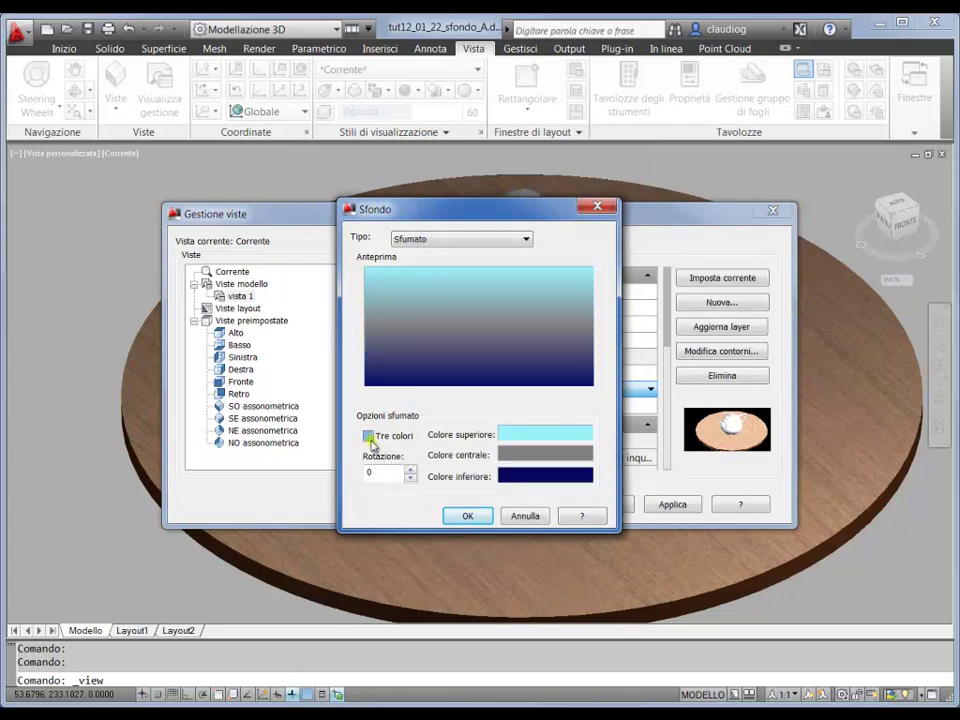
click(508, 456)
click(536, 260)
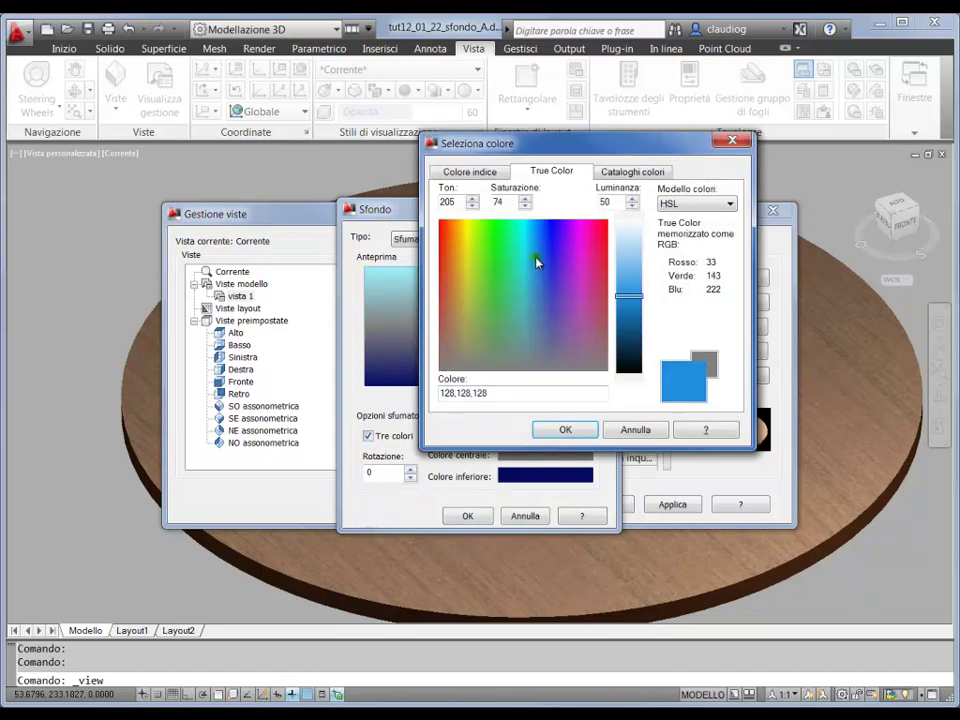
click(561, 429)
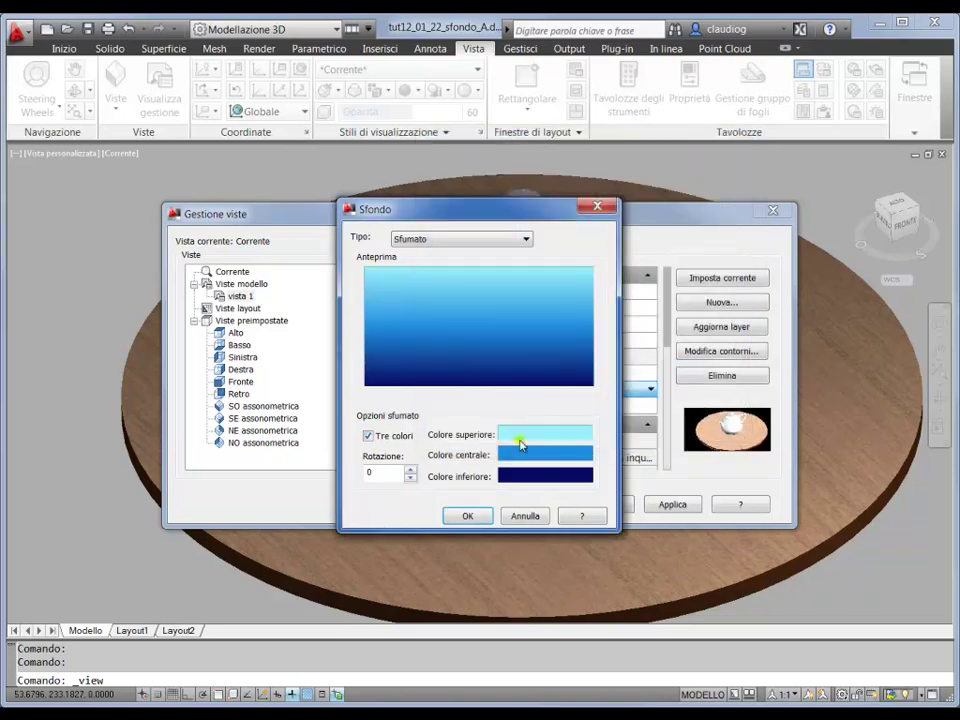
click(469, 516)
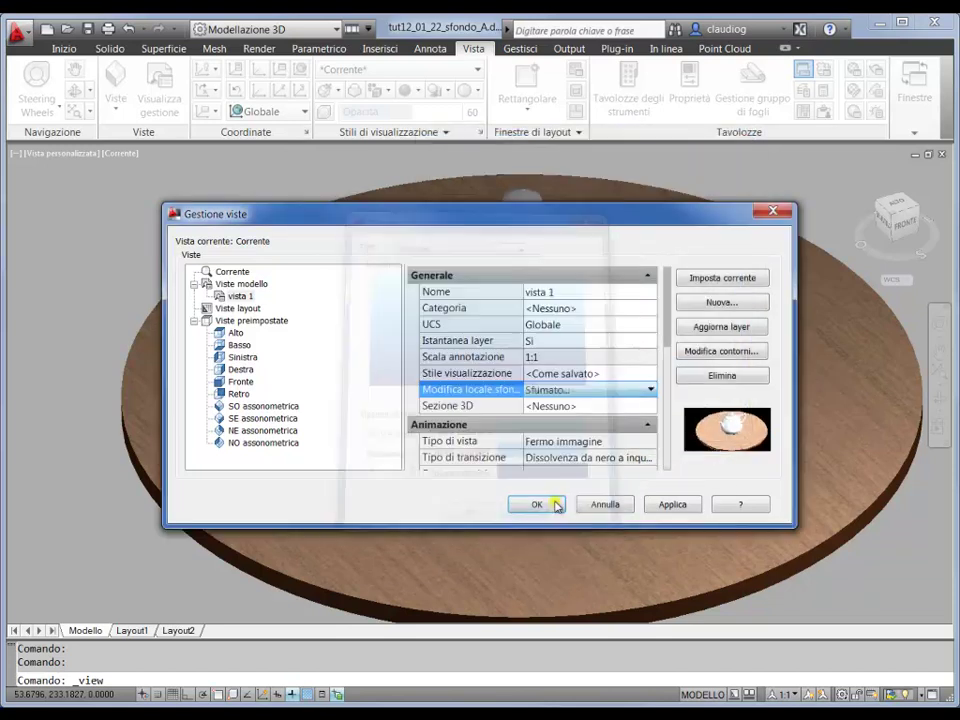
click(572, 390)
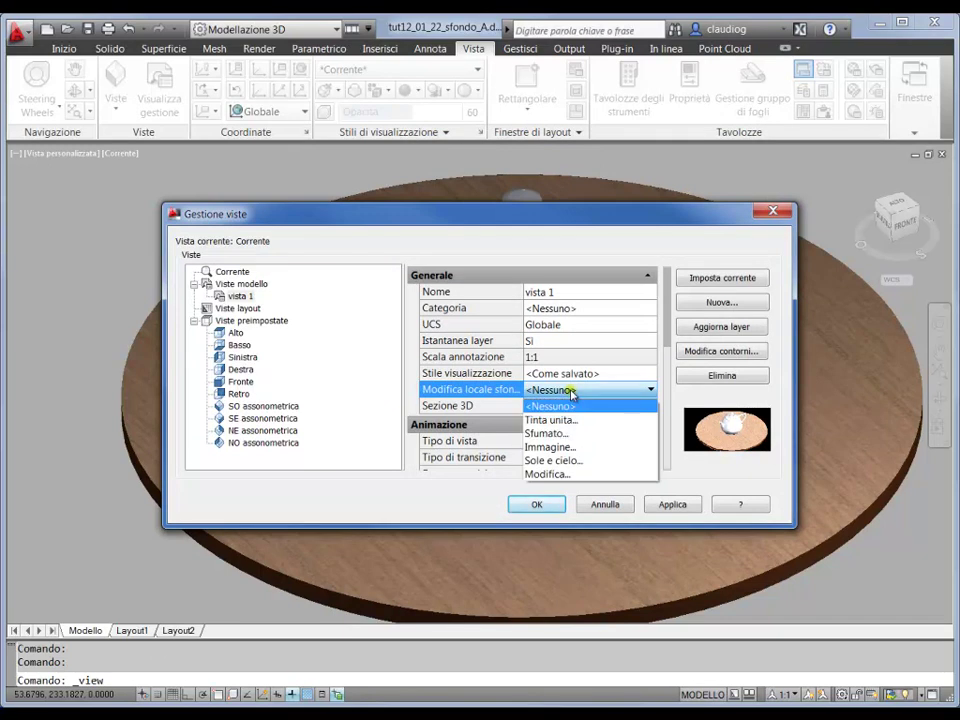
click(561, 462)
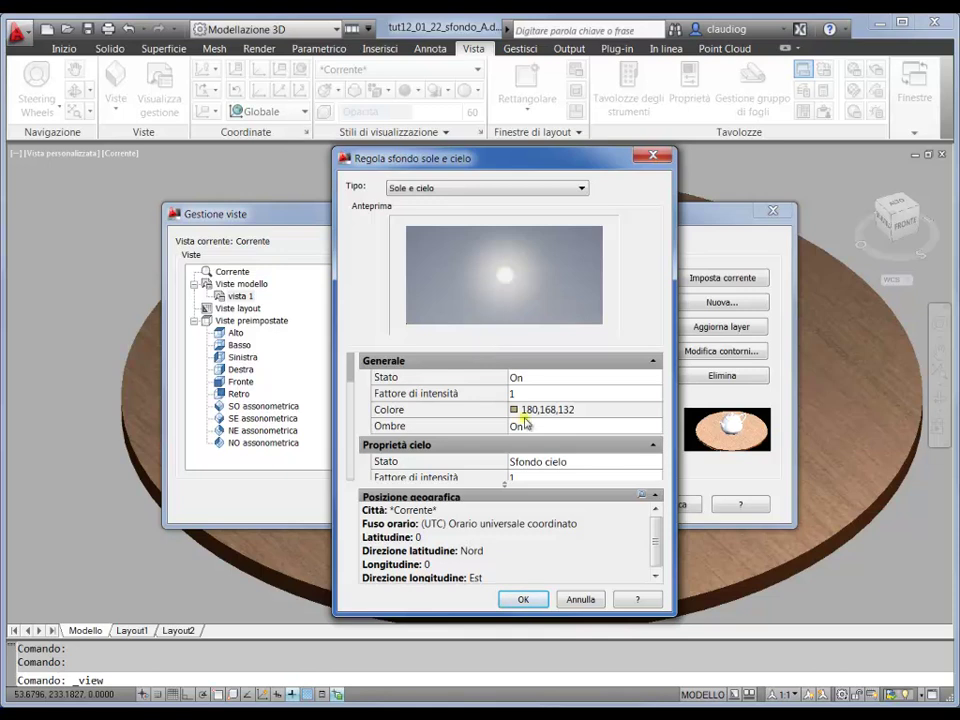
scroll(654, 536, down, 1)
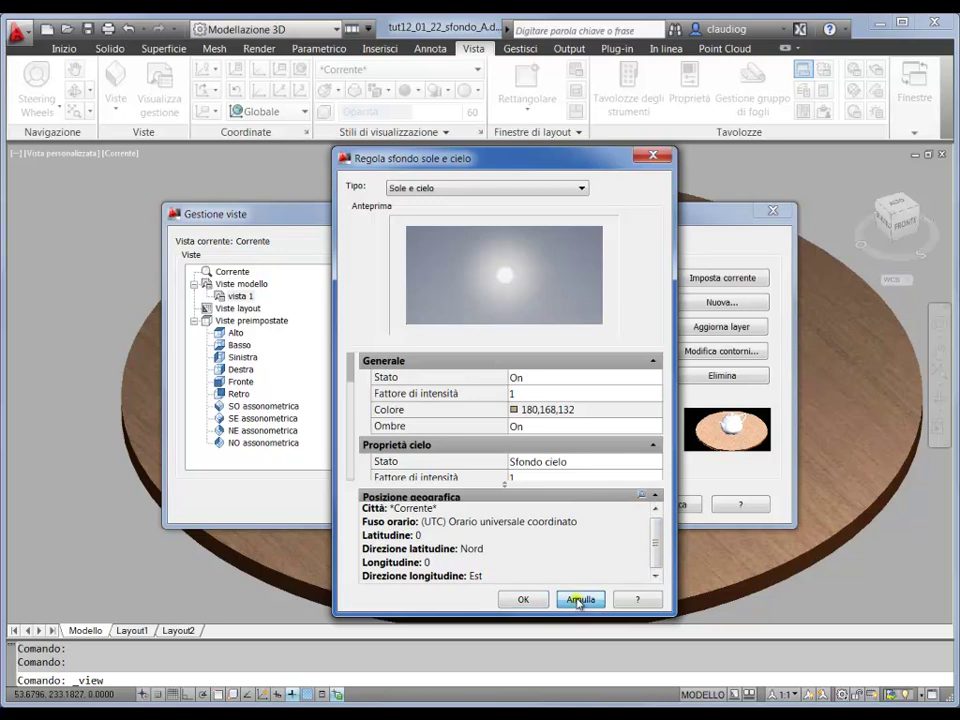
click(579, 601)
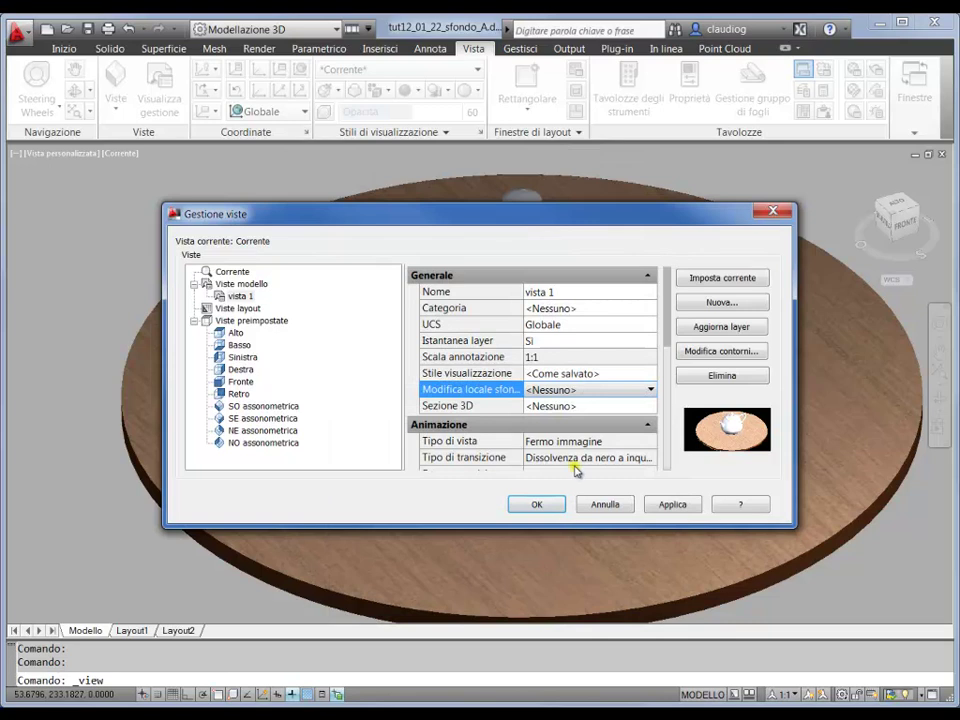
Load the sky16 photo as vista 1's Immagine background and open its image adjustments
click(592, 394)
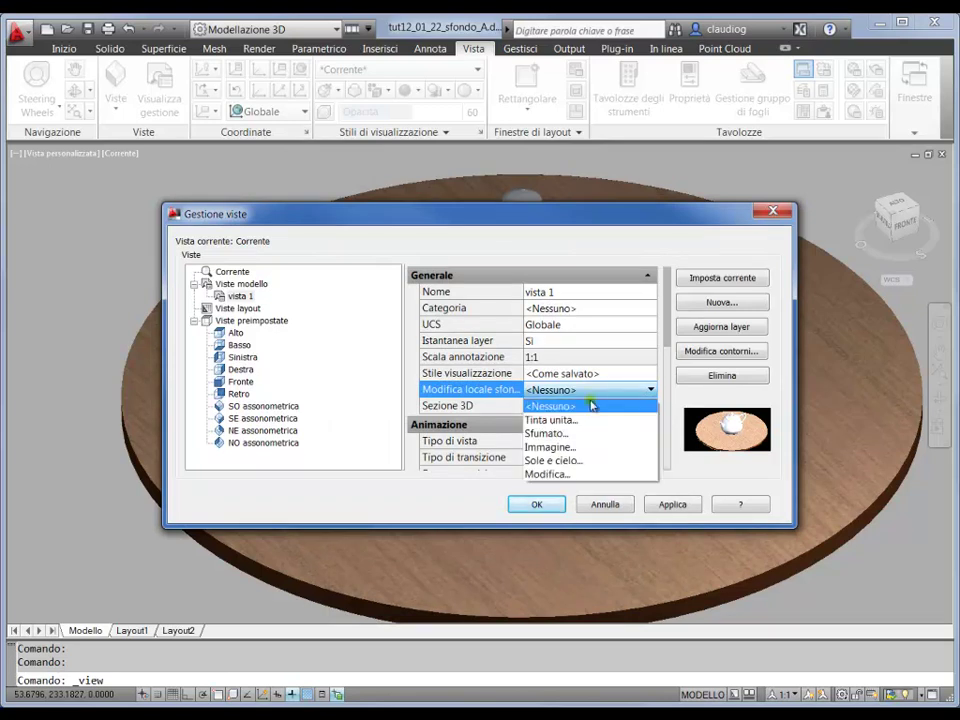
click(574, 449)
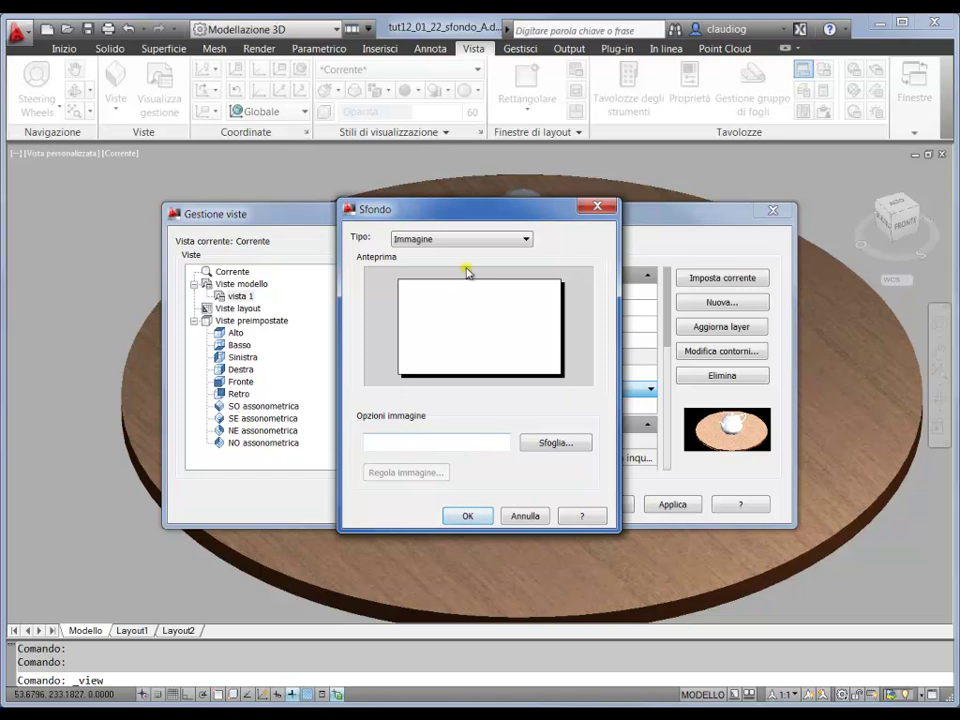
click(553, 446)
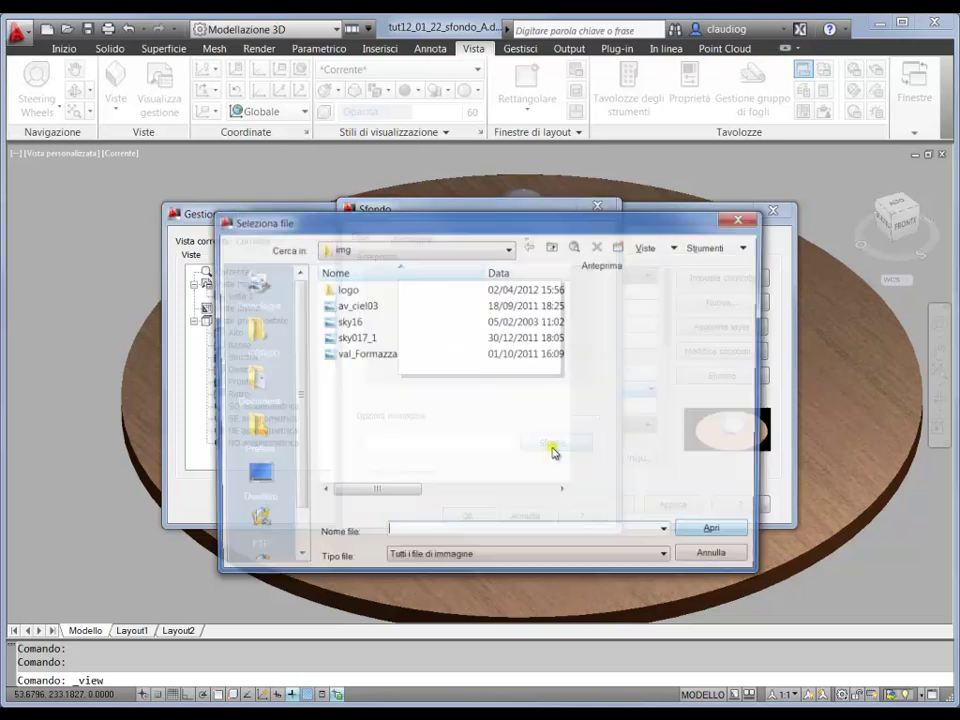
click(347, 322)
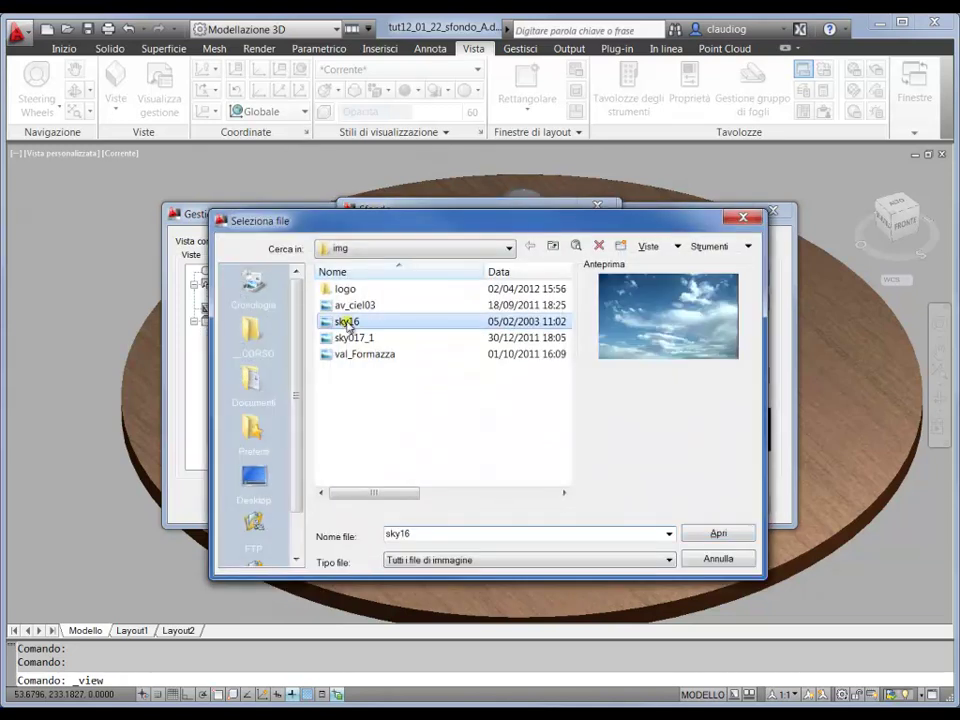
click(714, 533)
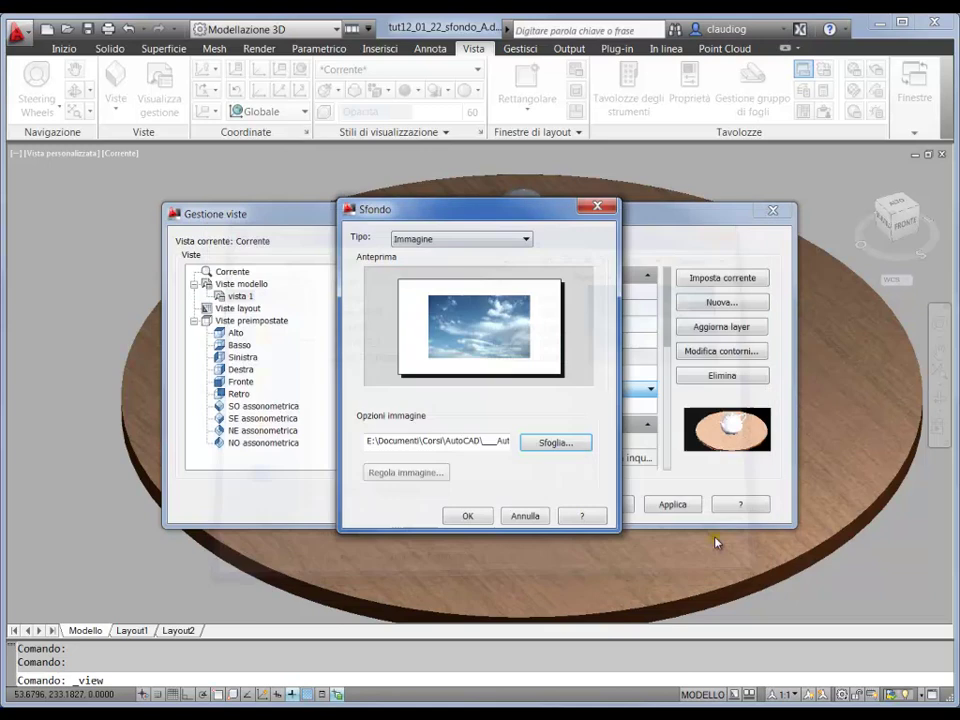
click(465, 242)
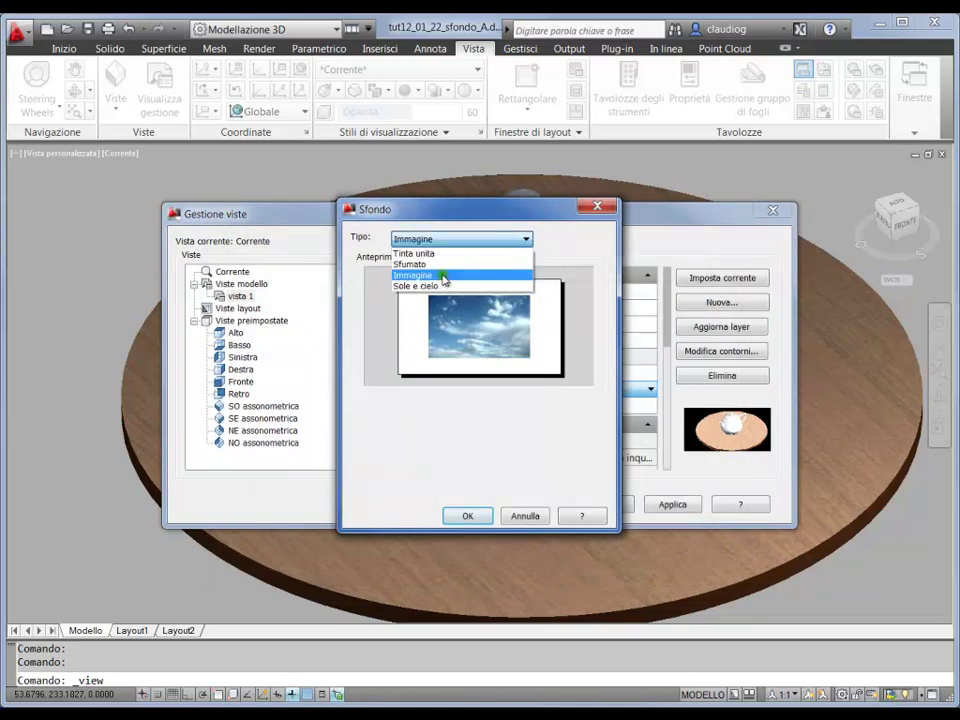
click(415, 275)
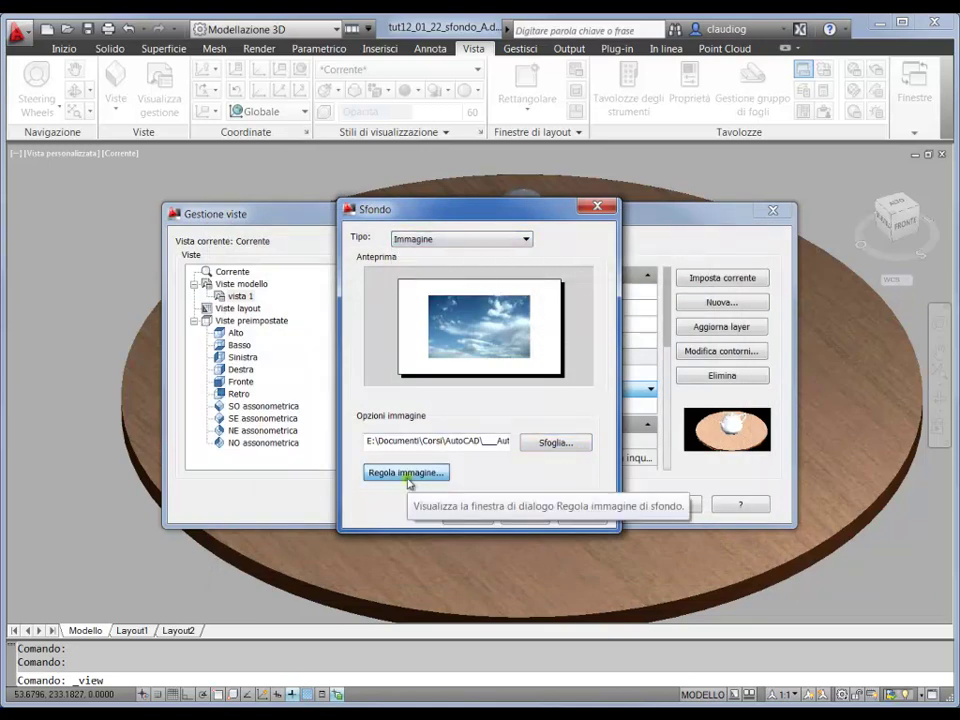
click(406, 473)
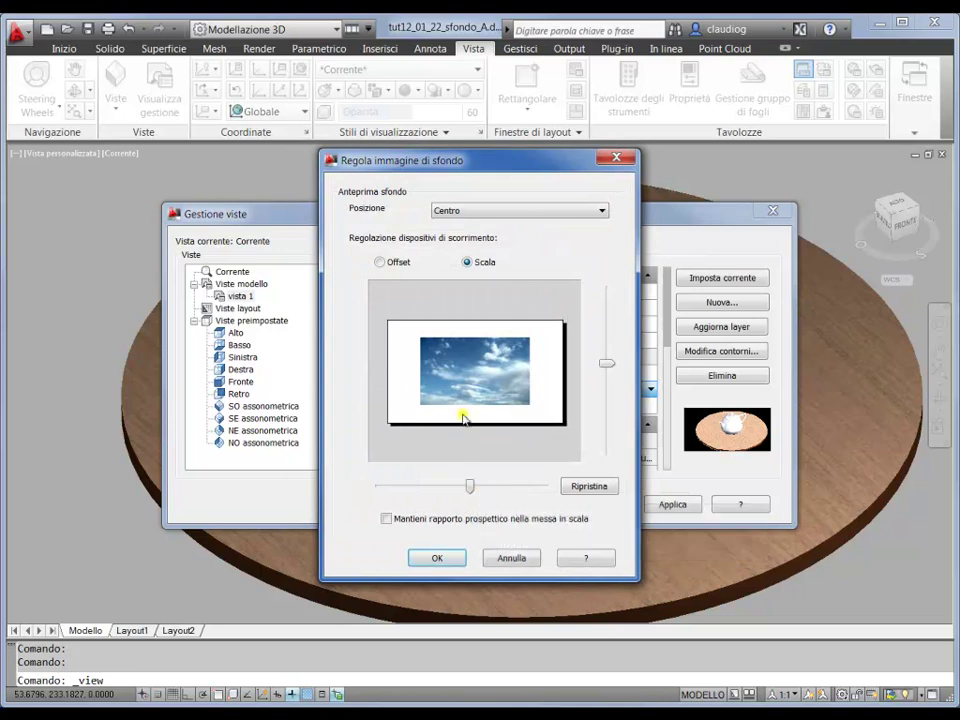
Try Mosaico and Centro with scale tweaks, then set the sky image position to Stira and confirm
click(470, 211)
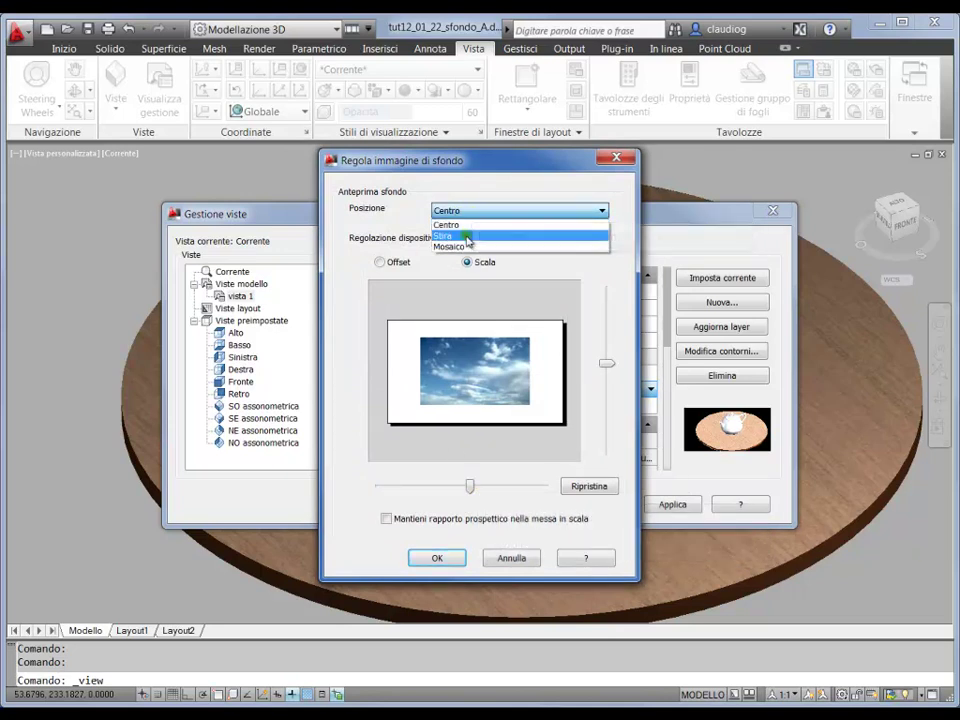
click(466, 246)
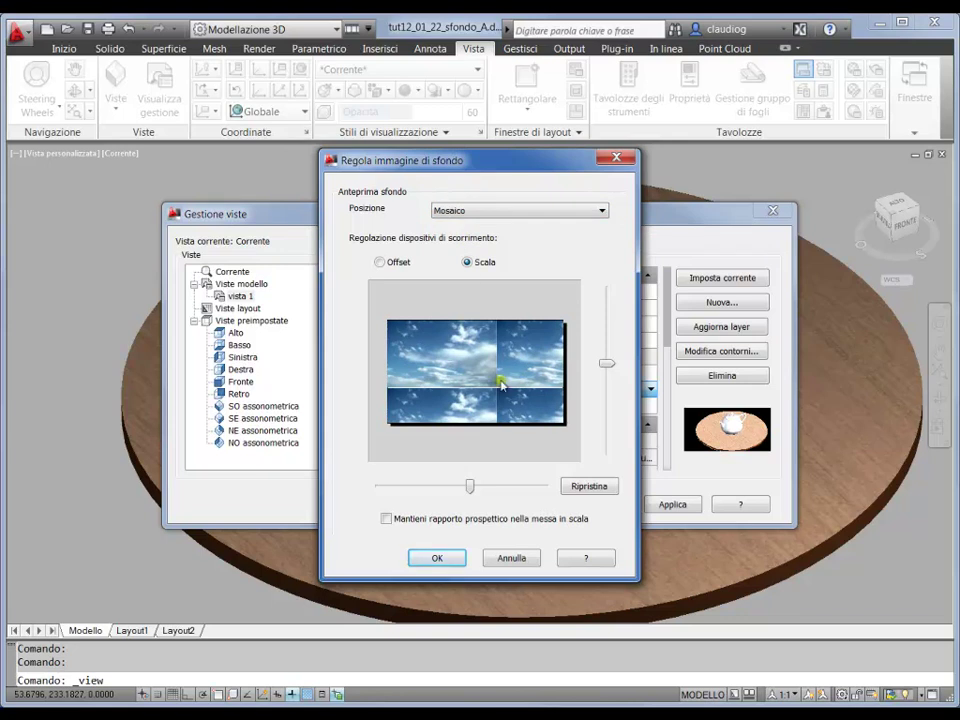
click(465, 211)
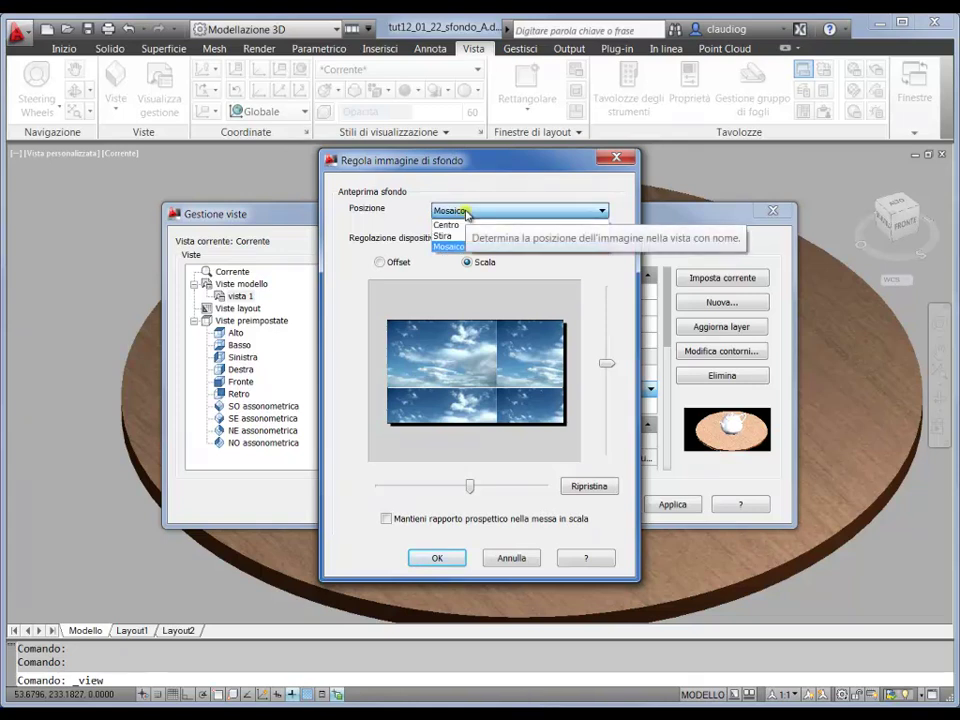
click(446, 224)
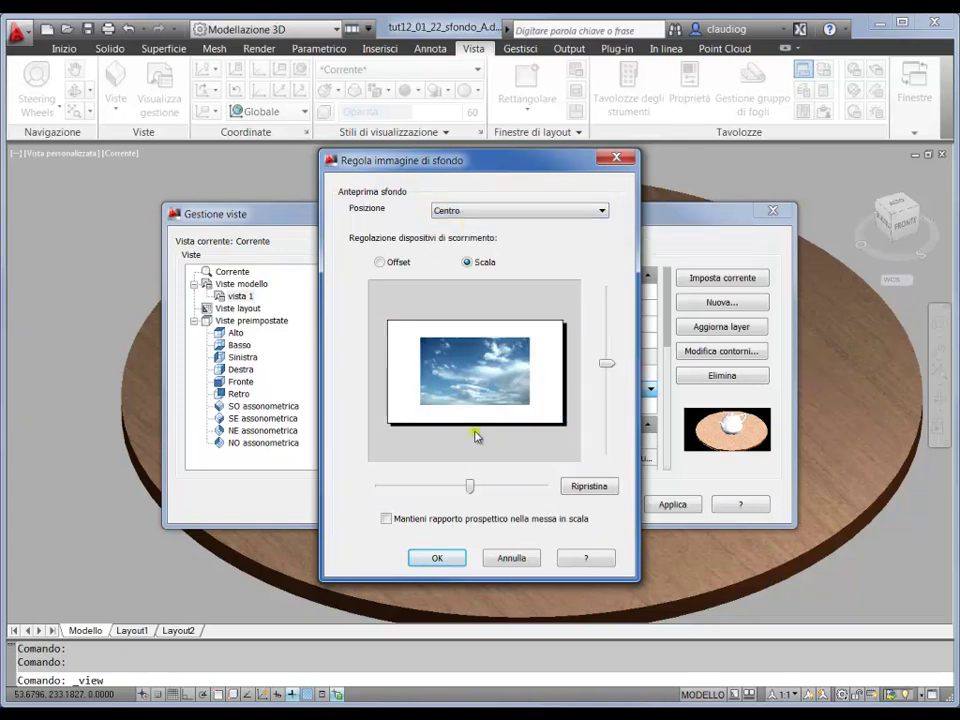
mouse_move(606, 363)
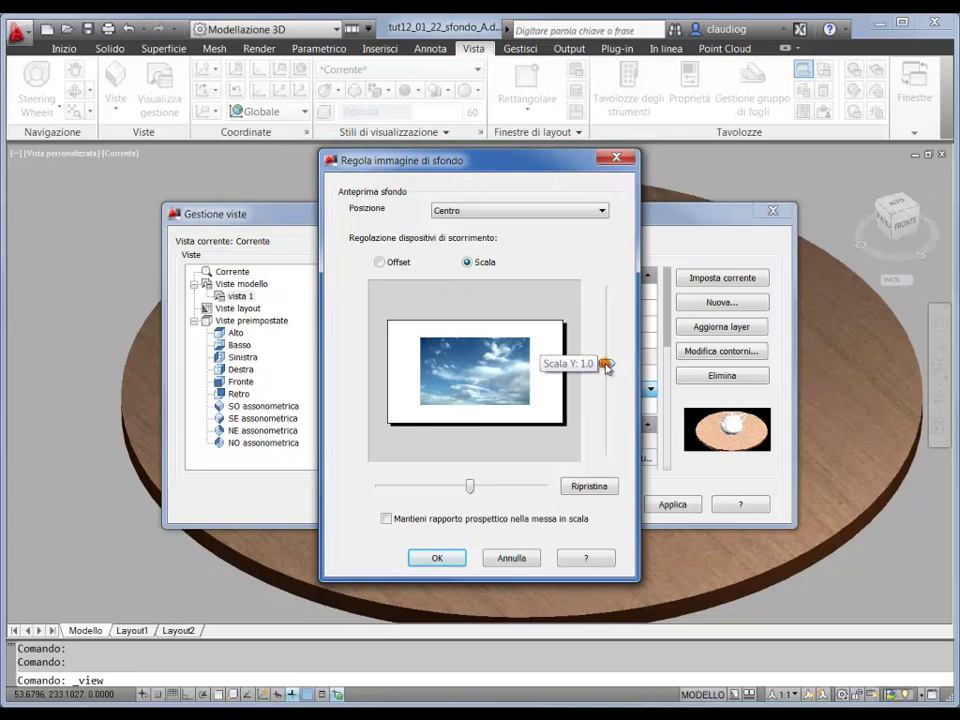
drag(606, 366, 606, 360)
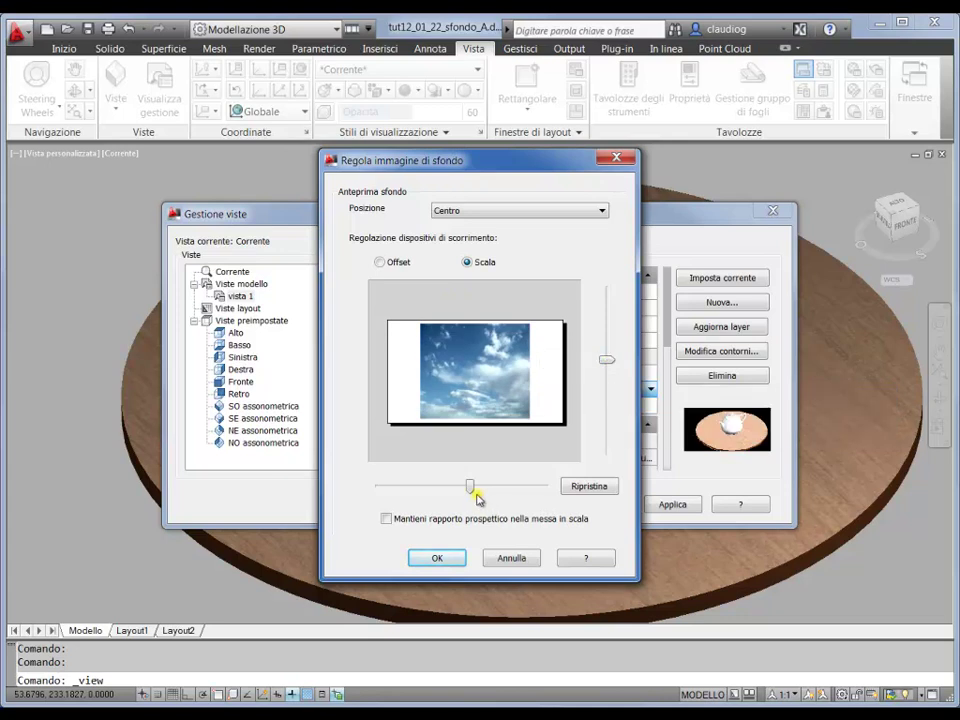
drag(470, 487, 476, 487)
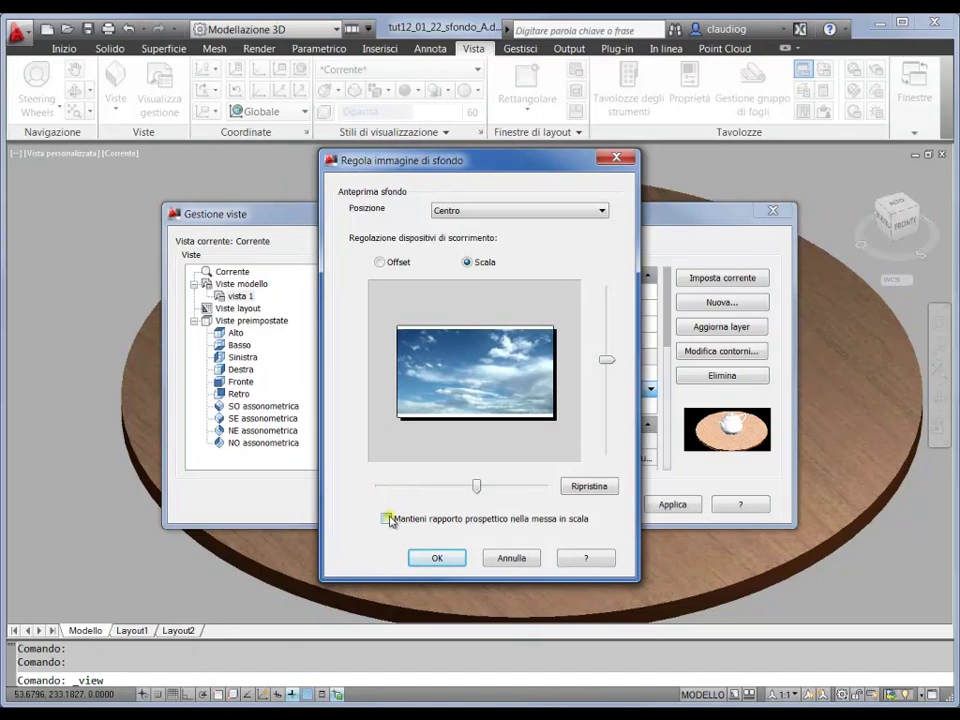
click(461, 211)
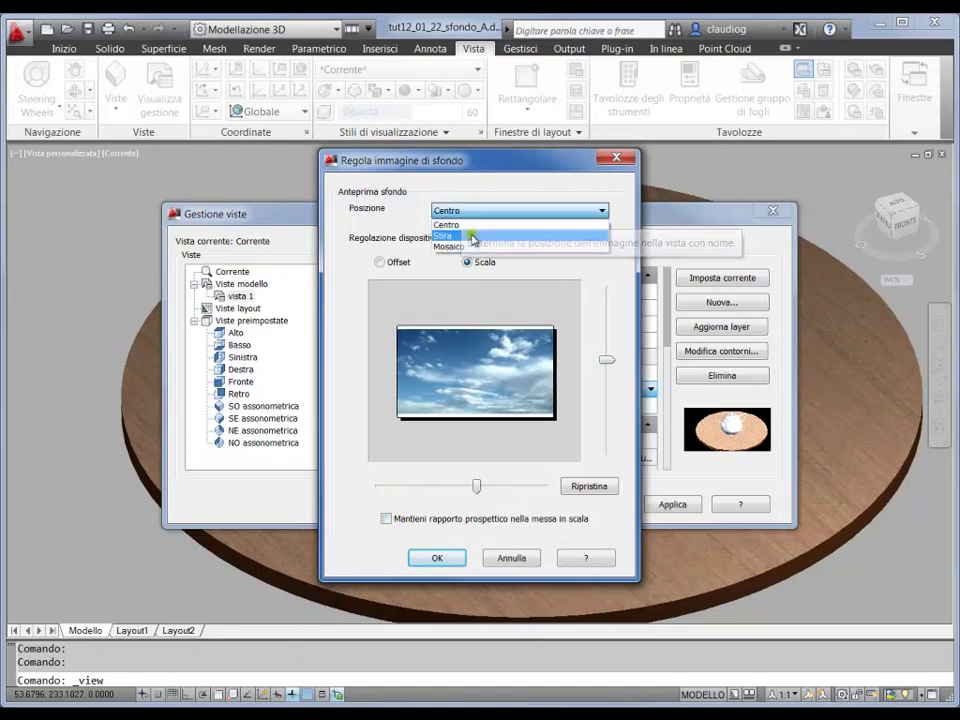
click(472, 236)
click(437, 402)
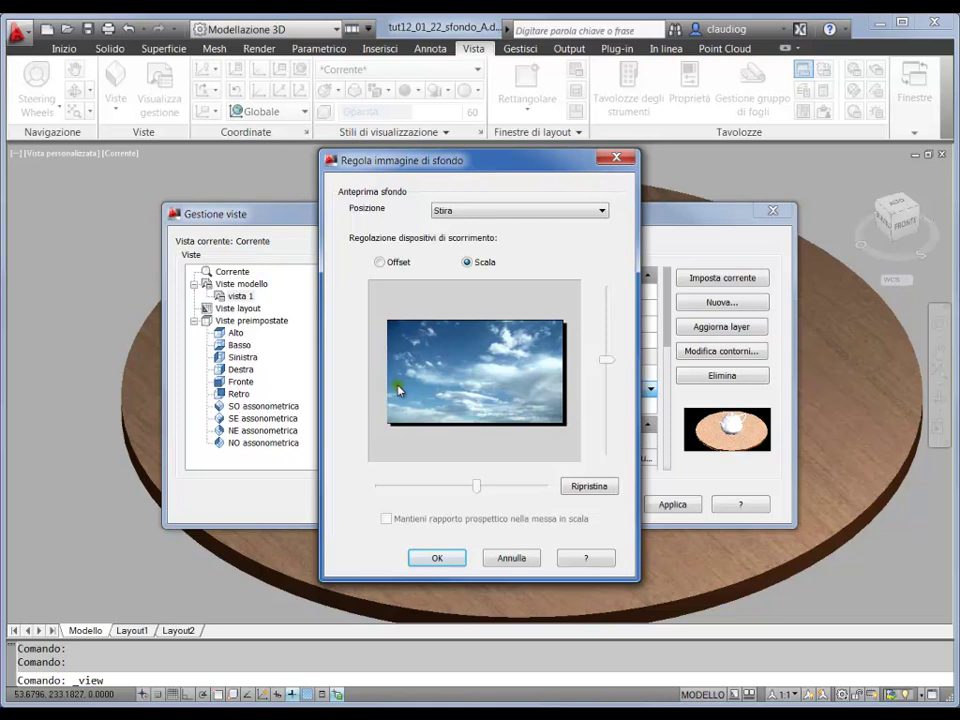
click(436, 557)
Confirm the sky background, set vista 1 current, apply, close the manager, and regenerate with RG
click(467, 516)
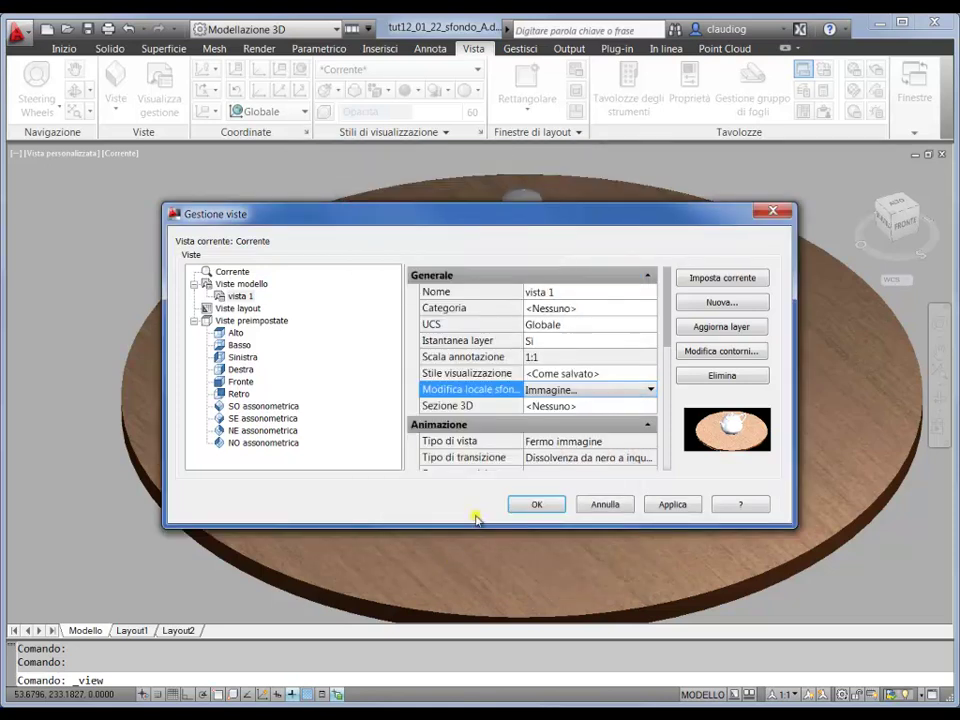
click(722, 278)
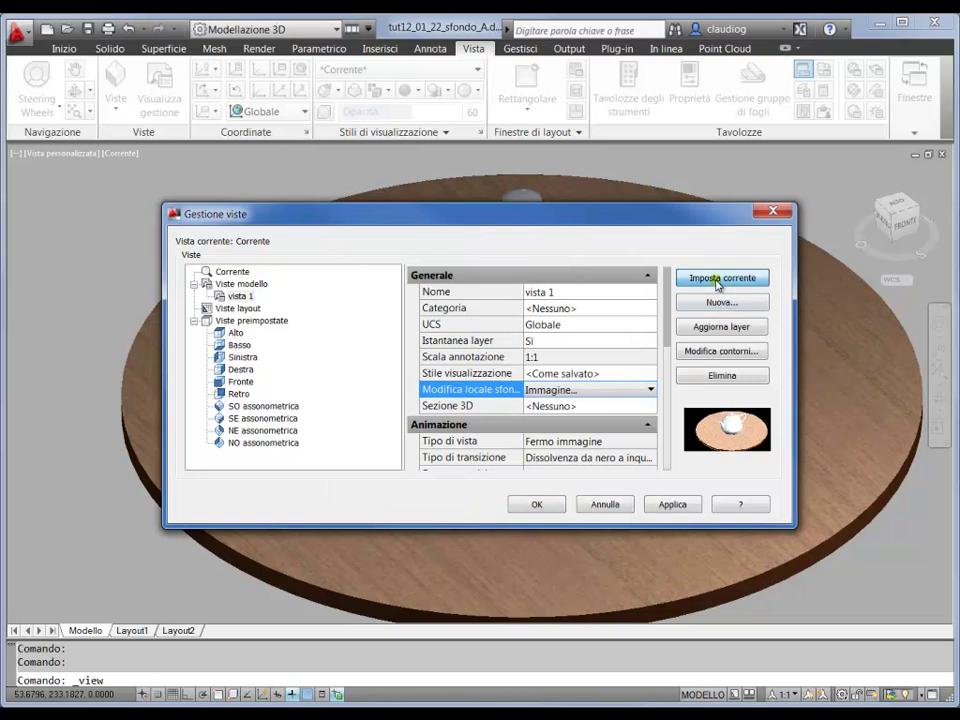
click(672, 506)
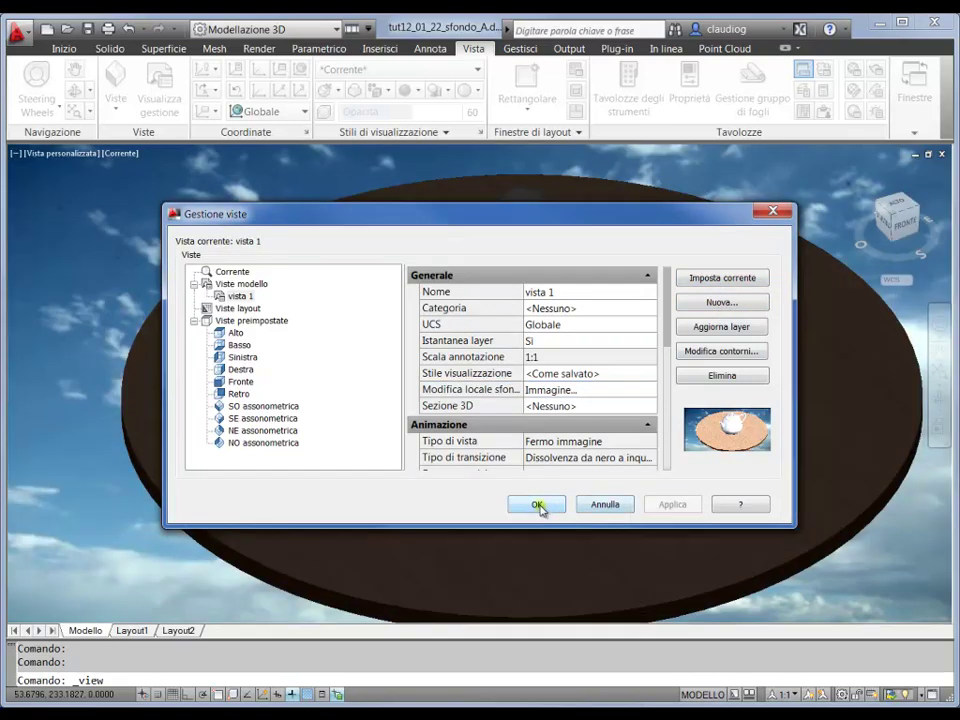
click(538, 505)
text(rg)
key(Return)
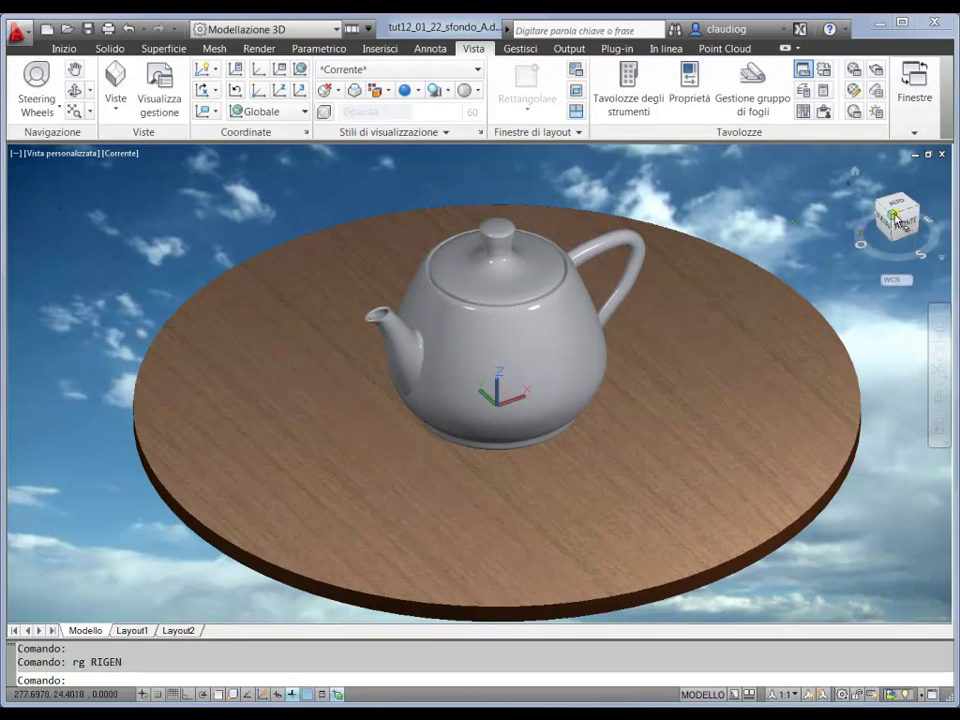
Zoom and orbit down to a low, near-horizontal view of the teapot against the clouds
scroll(448, 195, up, 2)
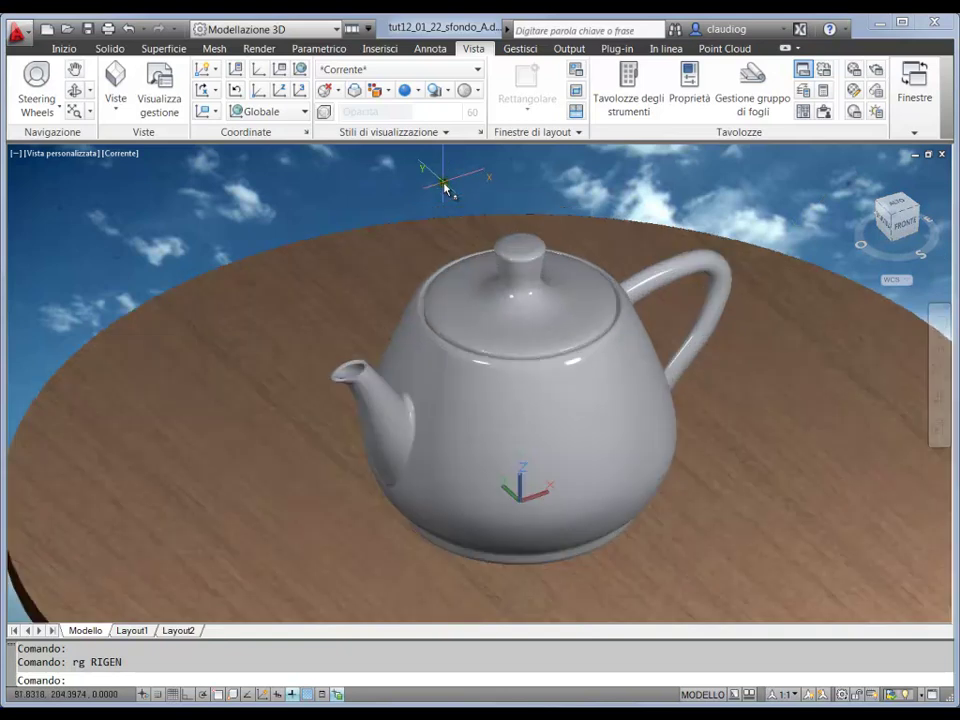
scroll(439, 210, down, 3)
scroll(440, 215, up, 2)
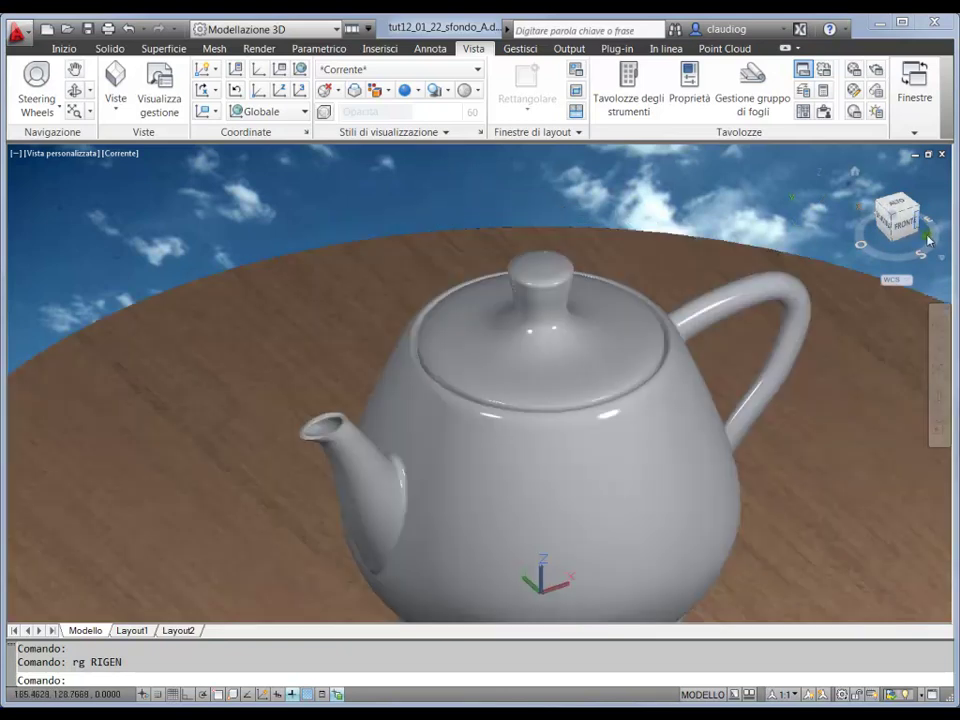
drag(900, 237, 727, 238)
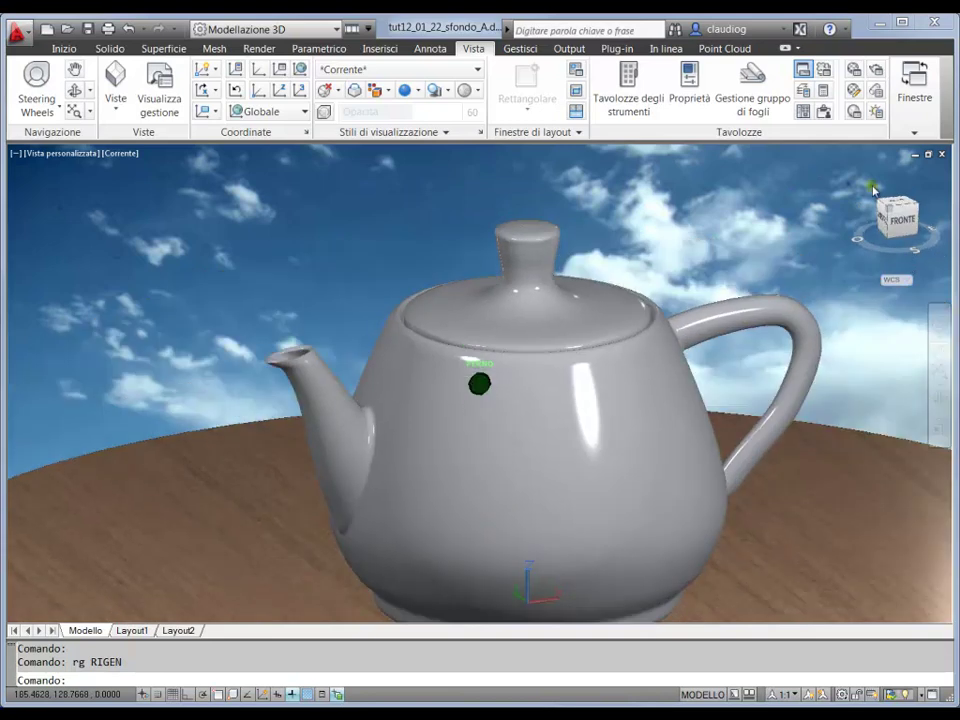
scroll(445, 244, down, 3)
scroll(440, 236, up, 2)
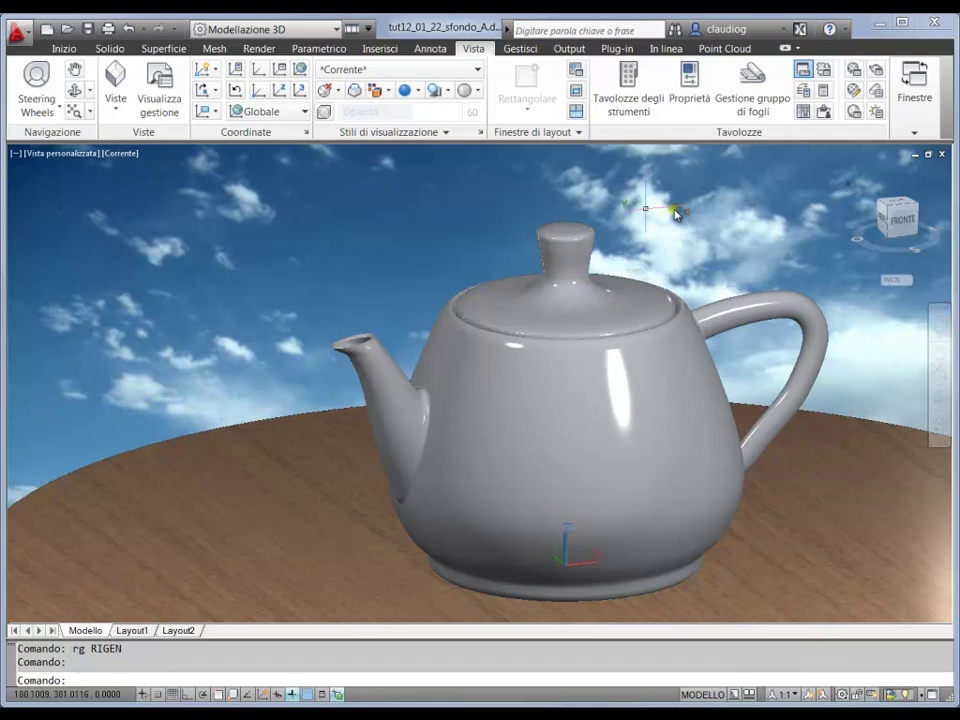
Preview-render the teapot against the sky photo, then bring up Advanced Render Settings (Basso preset)
click(262, 48)
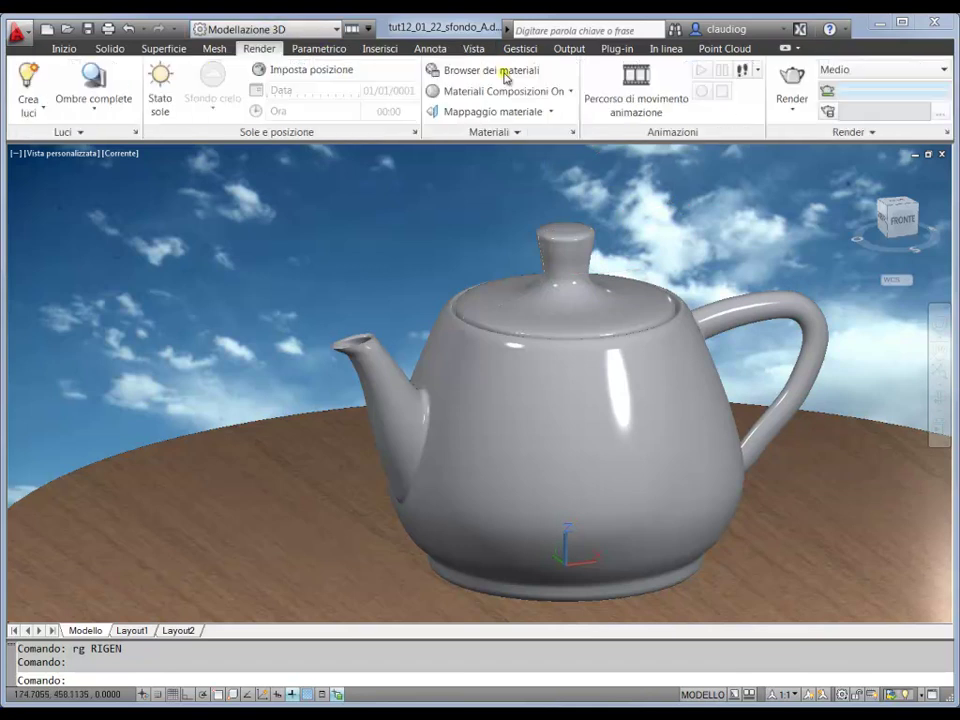
click(792, 85)
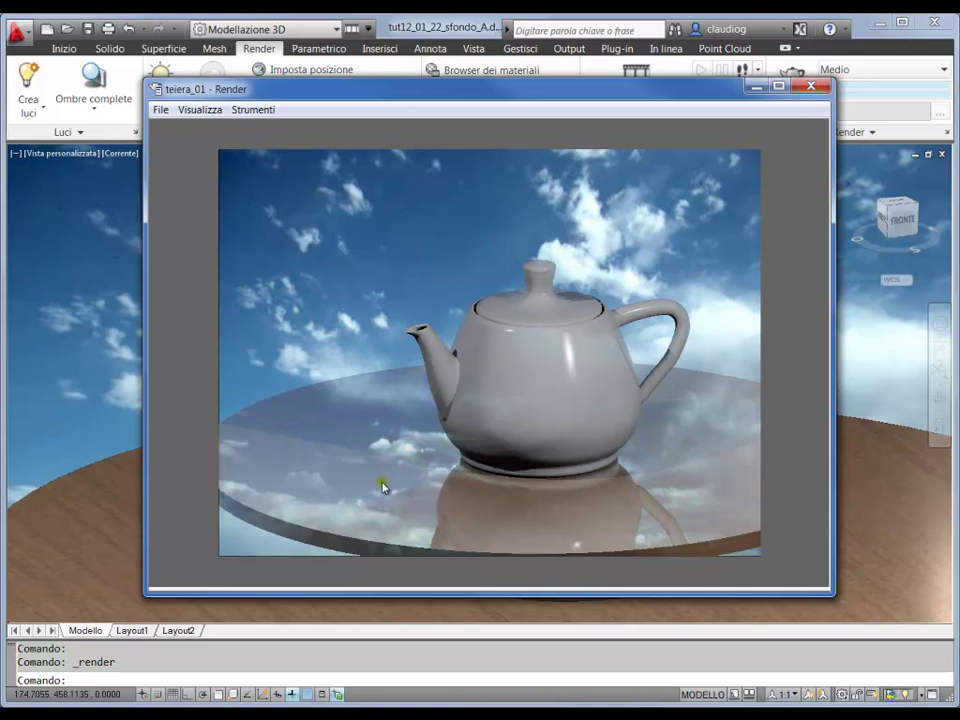
click(810, 90)
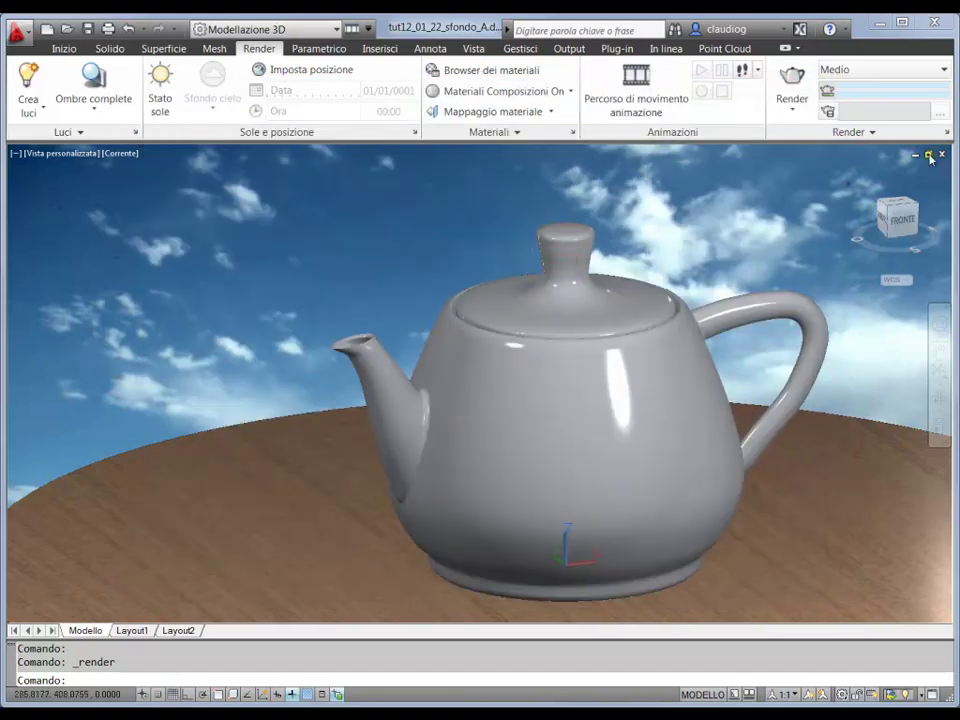
click(941, 131)
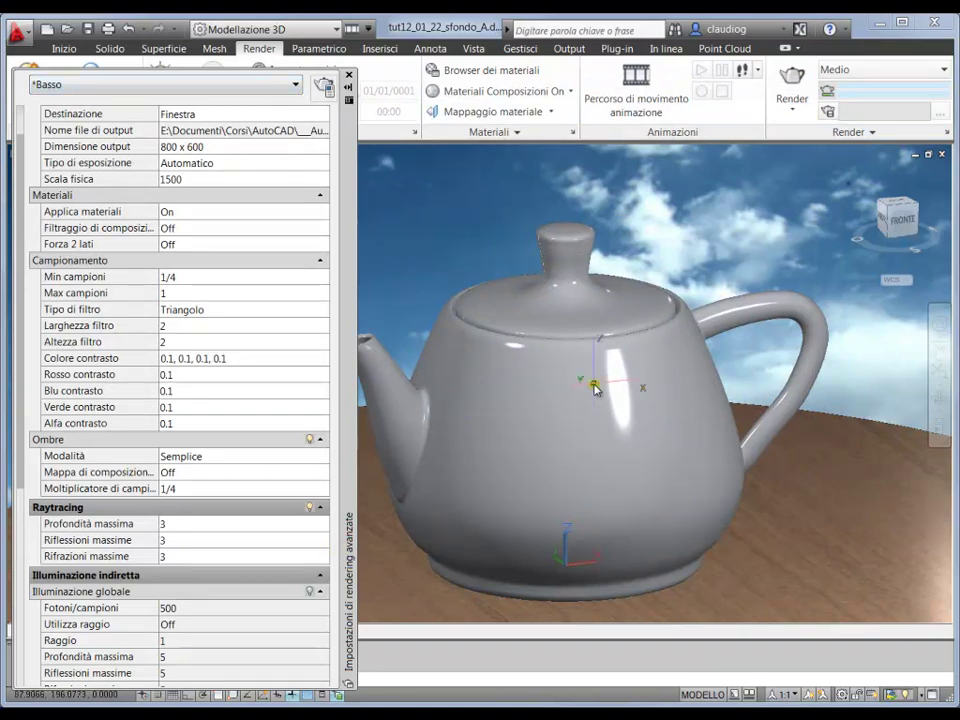
Set Raytracing 'Riflessioni massime' to 0 and render the teiera_01 scene again
click(195, 540)
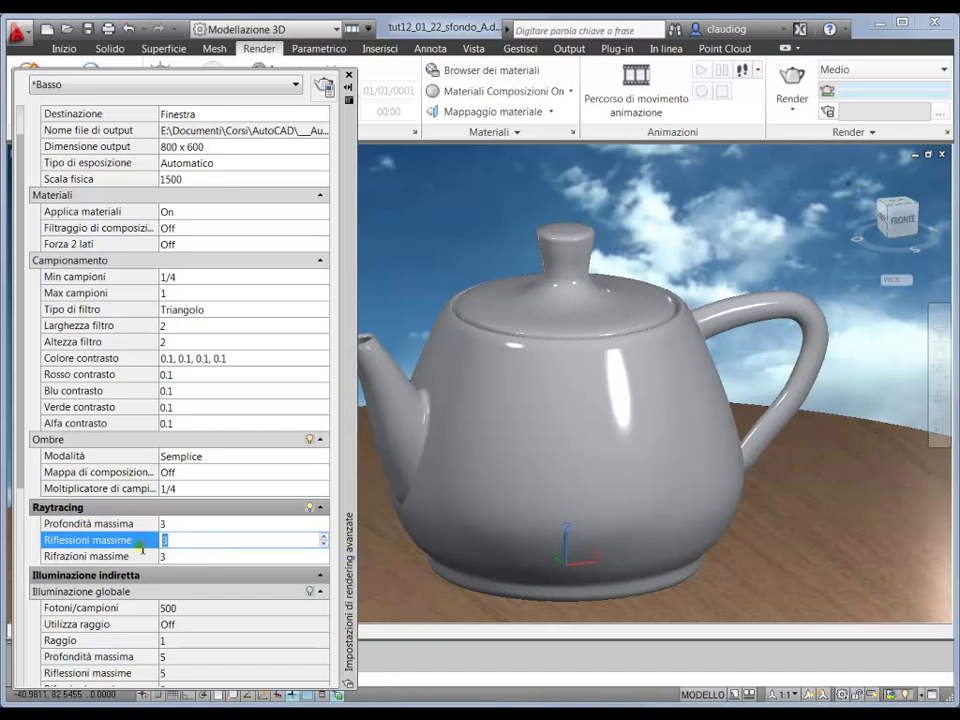
click(189, 541)
text(0)
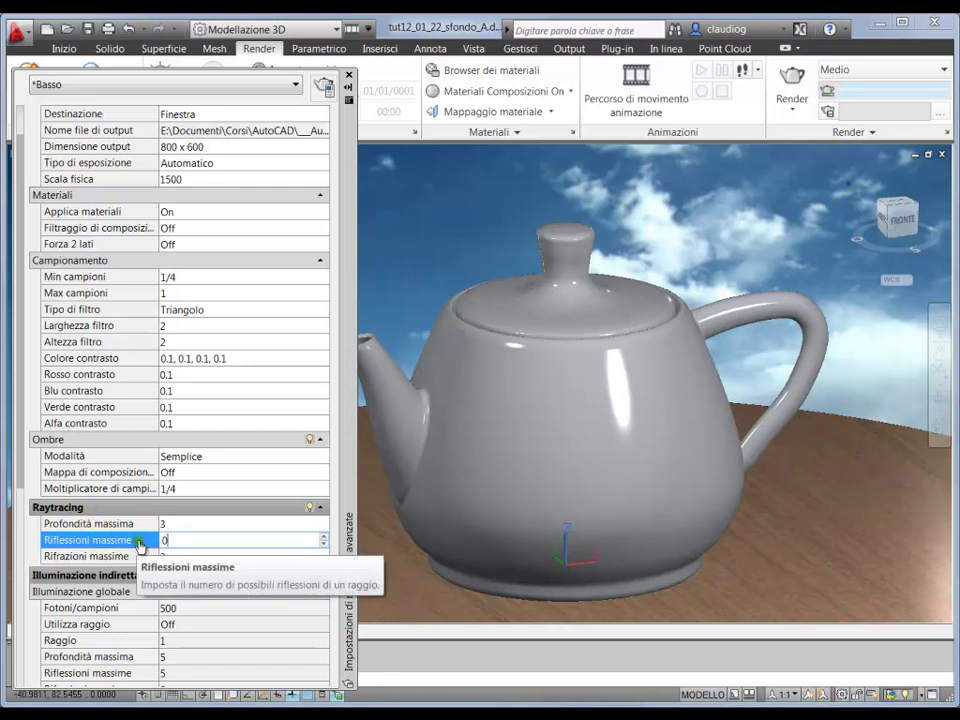
click(188, 556)
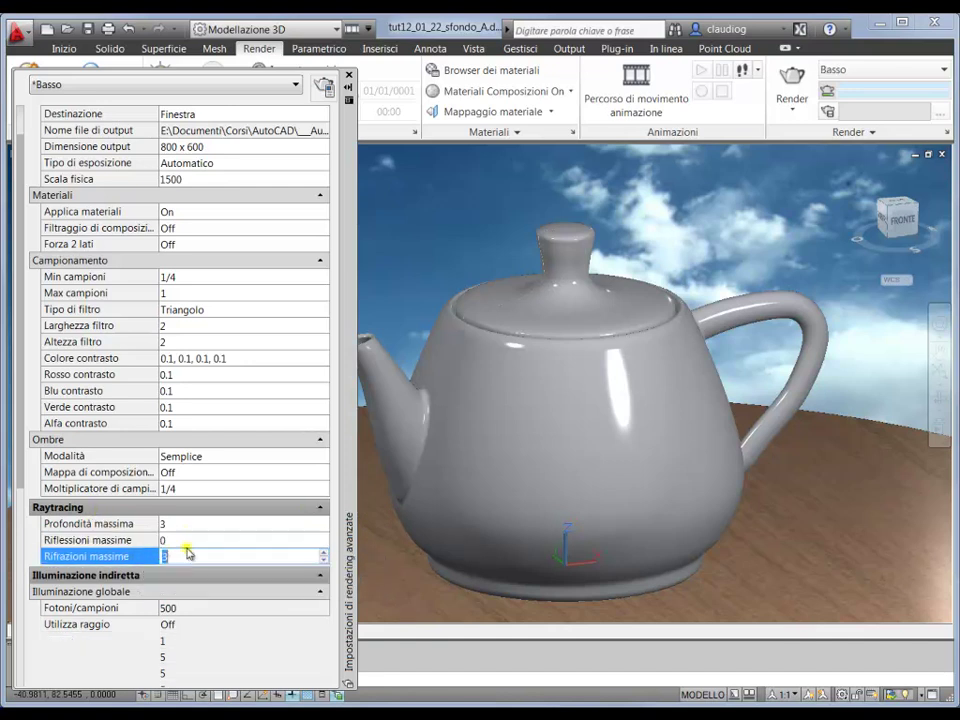
click(792, 82)
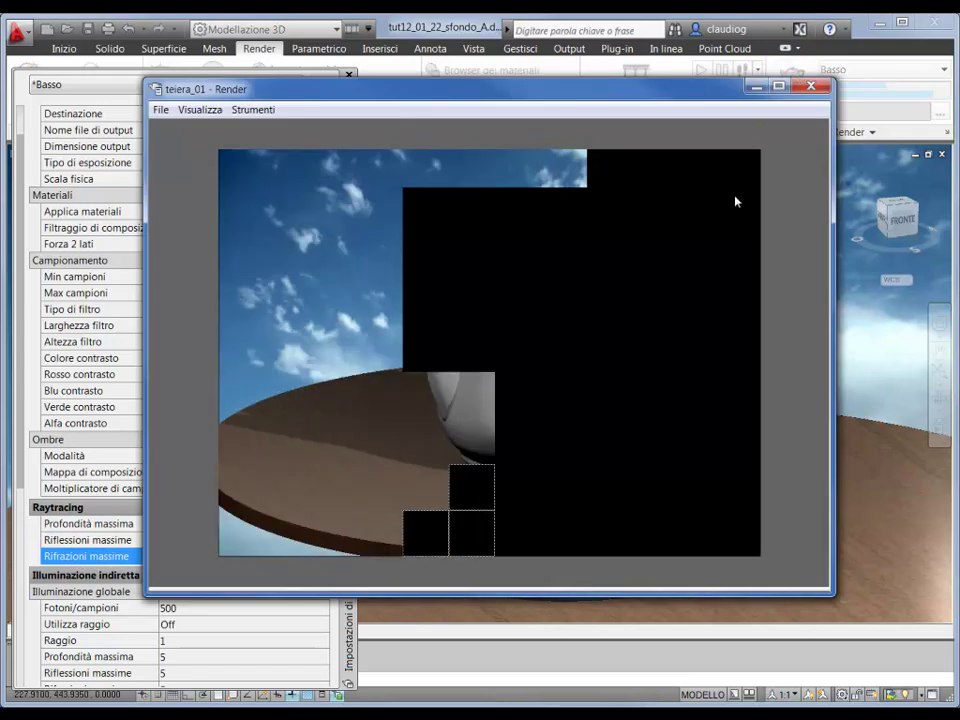